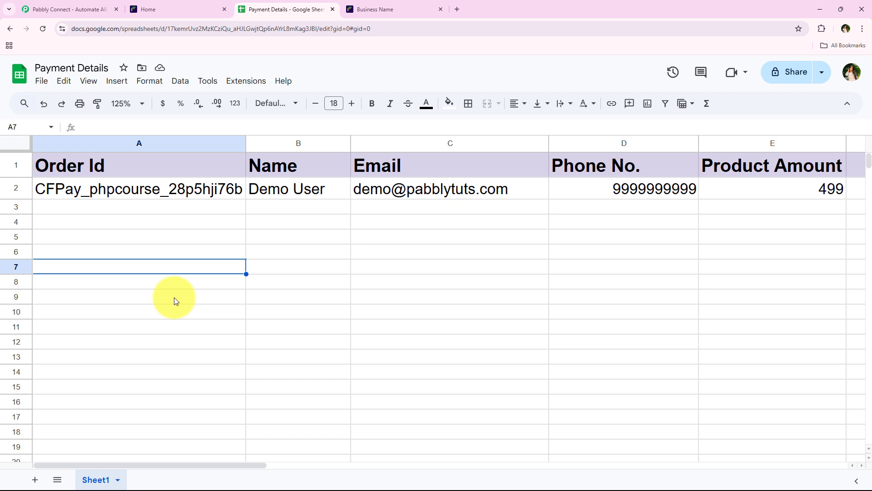
Step: Switch to the browser tab with the Cashfree PHP Course payment form
click(359, 9)
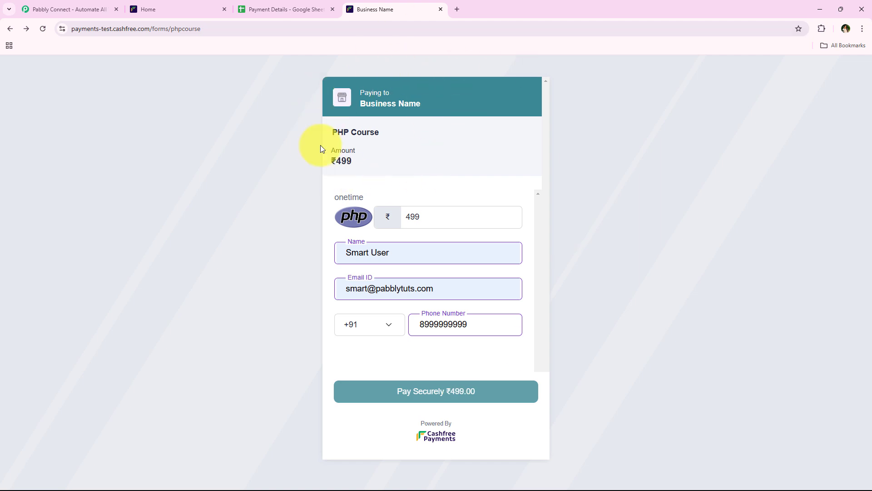
Step: Proceed to checkout, choose card payment and paste the test card number
click(439, 399)
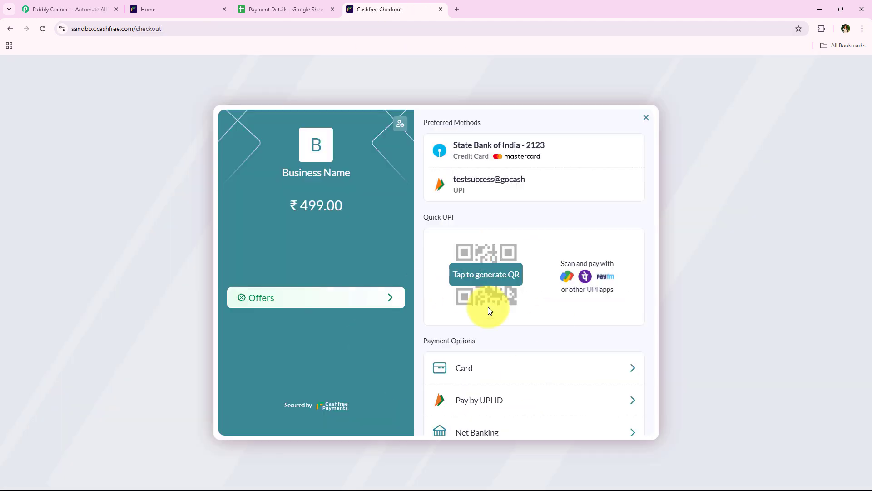
click(468, 369)
click(472, 339)
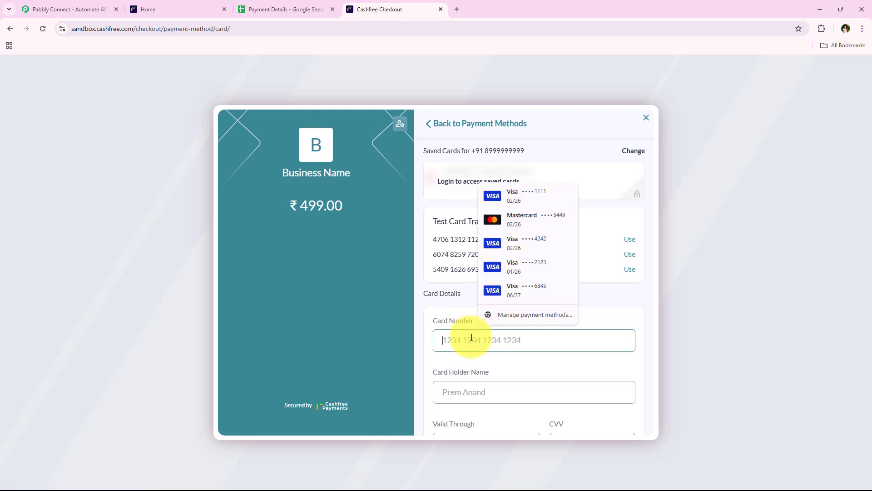
click(472, 338)
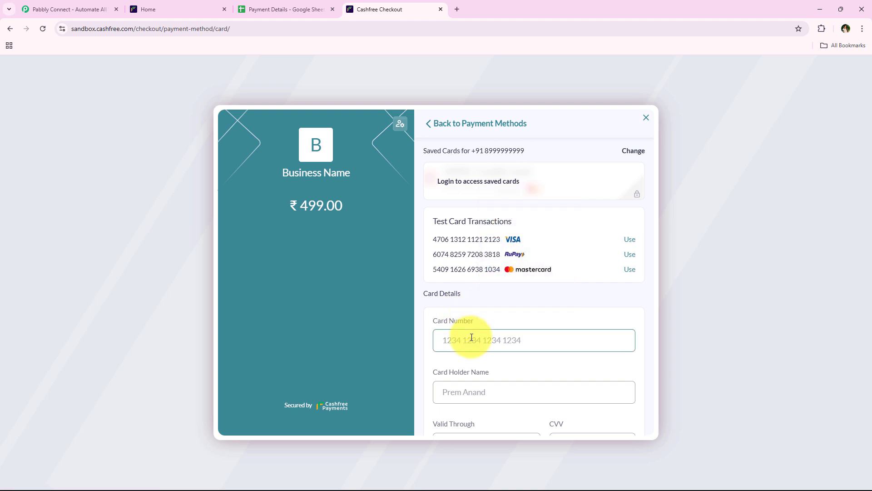
key(ctrl+v)
scroll(471, 337, down, 2)
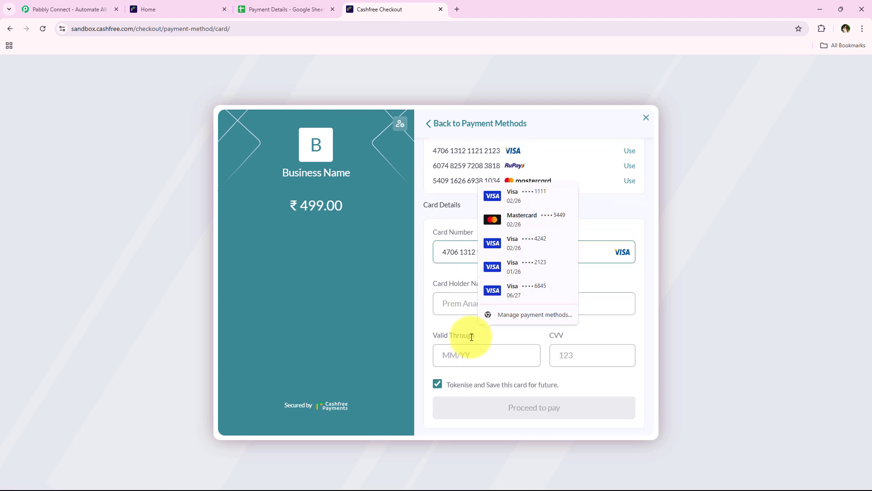
click(457, 303)
click(505, 351)
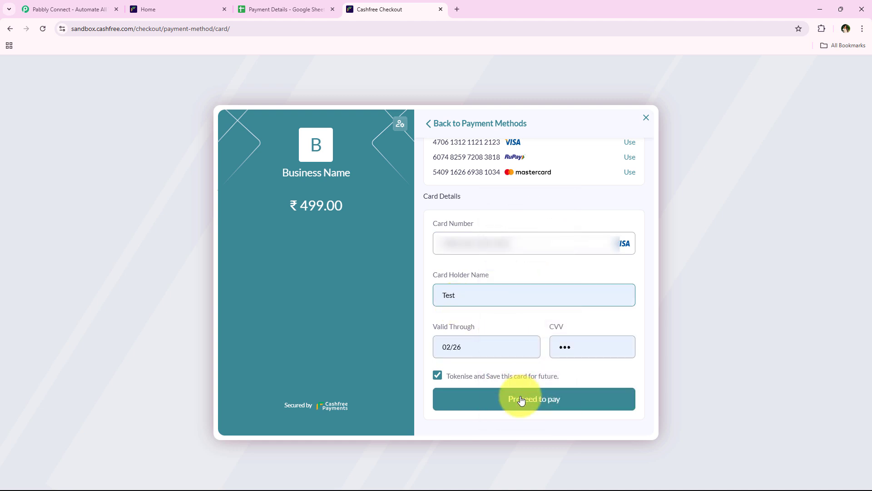
click(518, 399)
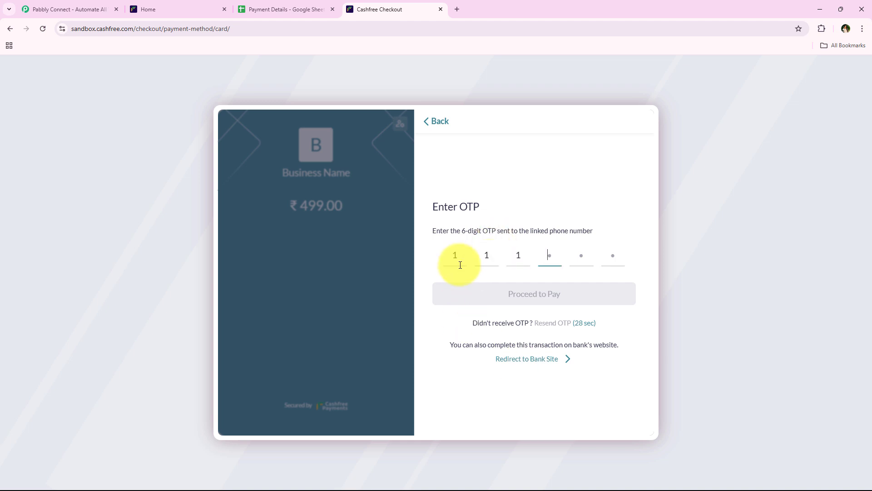
text(111000)
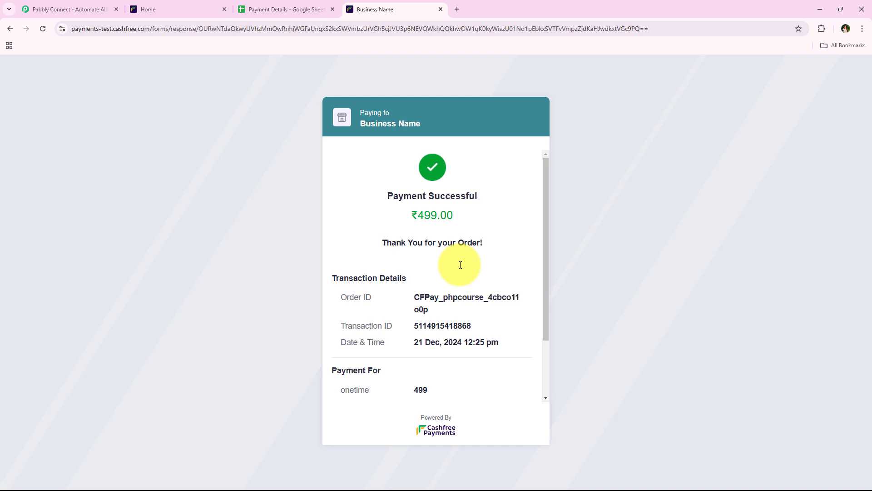
scroll(460, 265, down, 3)
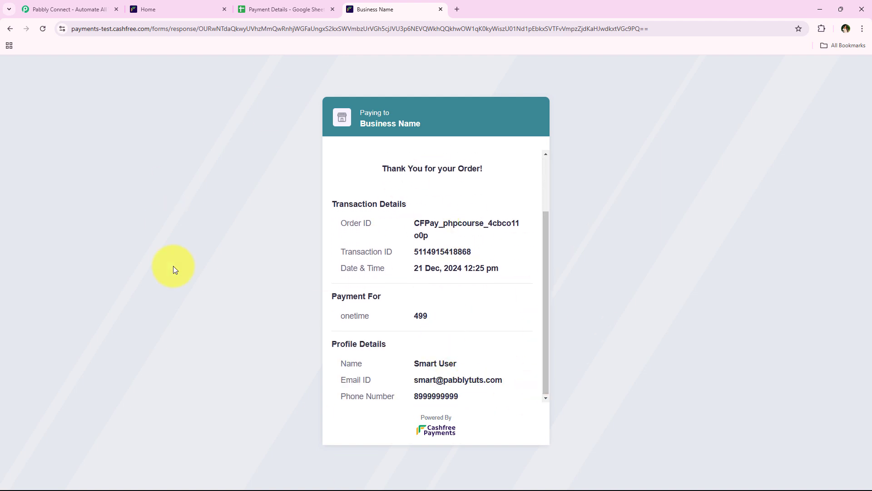
click(287, 2)
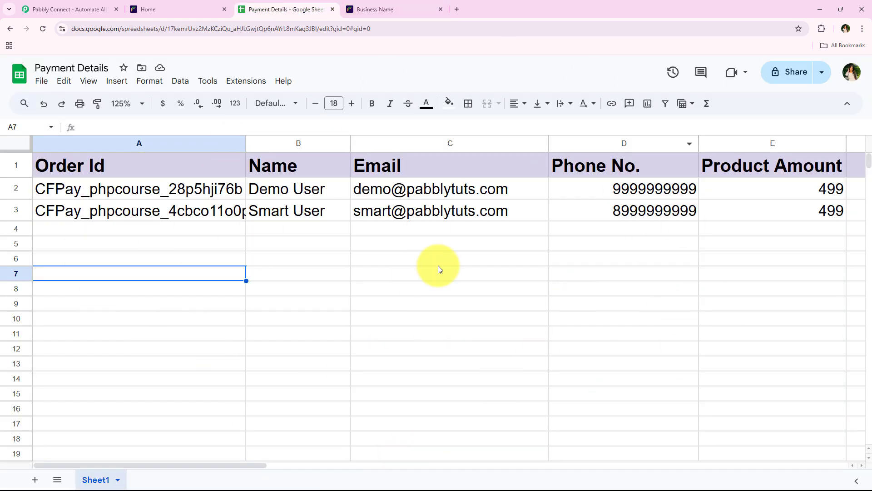
Step: Auto-fit column A to show the full Order Id values, then switch to Pabbly Connect
double_click(246, 145)
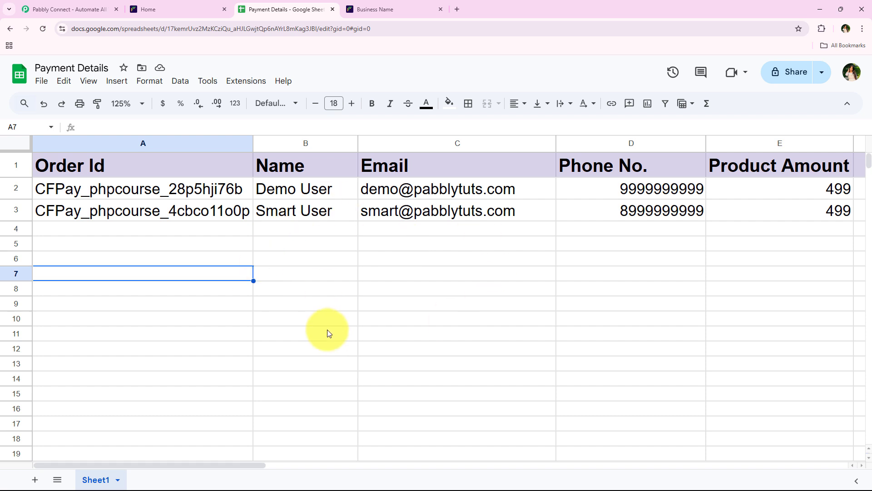
click(68, 9)
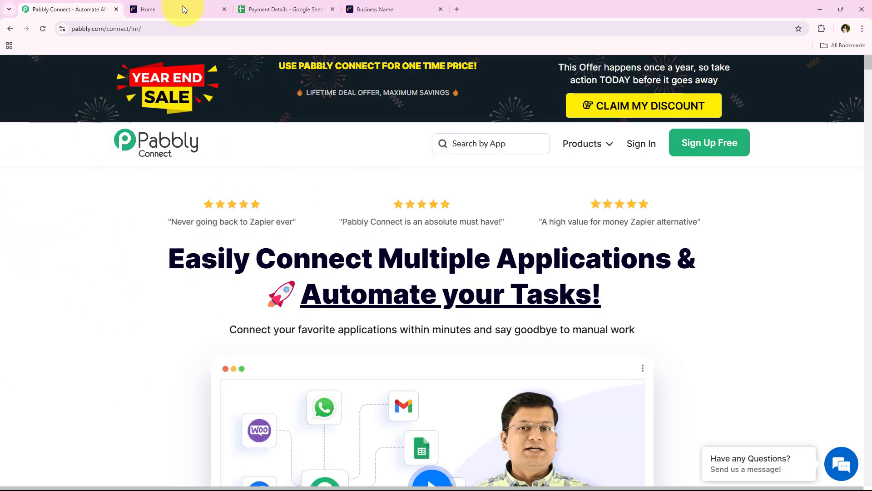
Step: Sign in to Pabbly and open Pabbly Connect from the All Pabbly Apps list
click(211, 30)
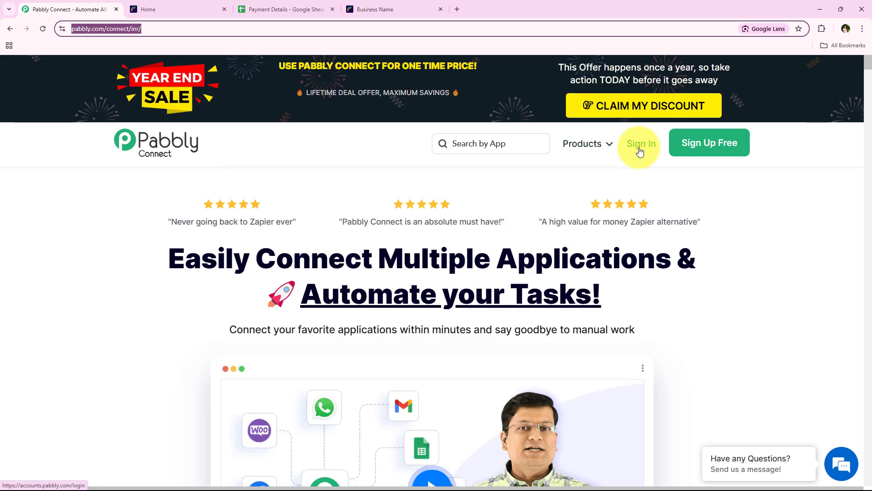
click(640, 150)
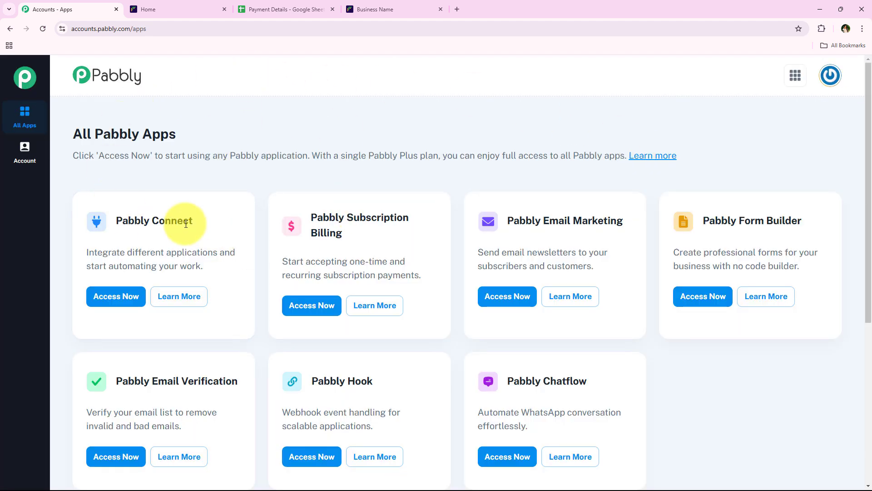
drag(75, 138, 175, 135)
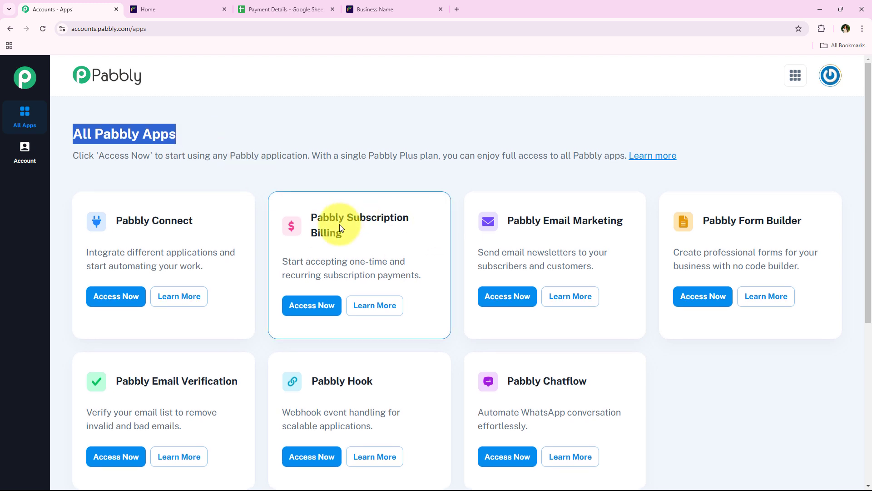
scroll(331, 224, down, 1)
scroll(260, 299, up, 1)
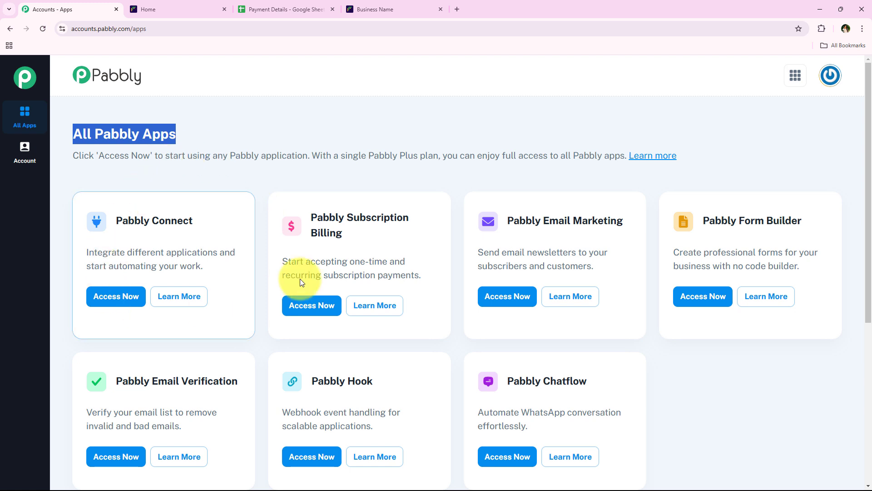
drag(114, 217, 215, 250)
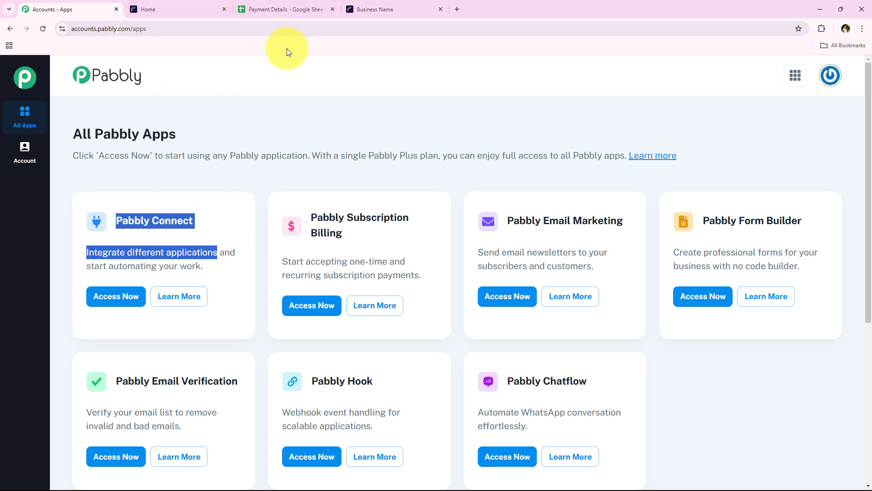
click(116, 304)
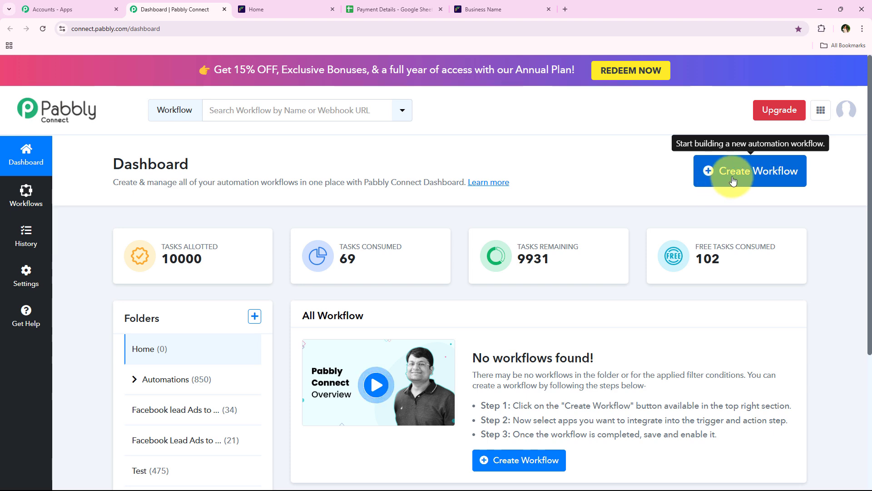
Step: Create a workflow in the Automations folder, pasting the Cashfree-to-Google-Sheets title as its name
click(771, 174)
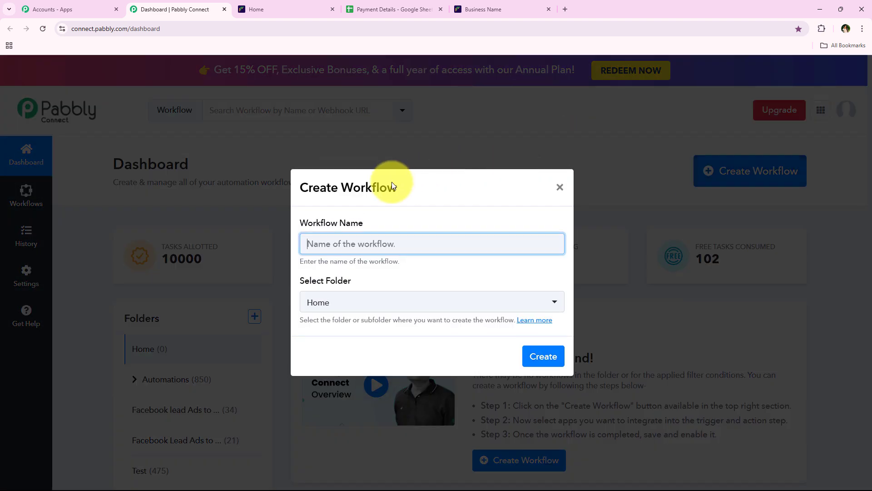
drag(371, 222, 298, 223)
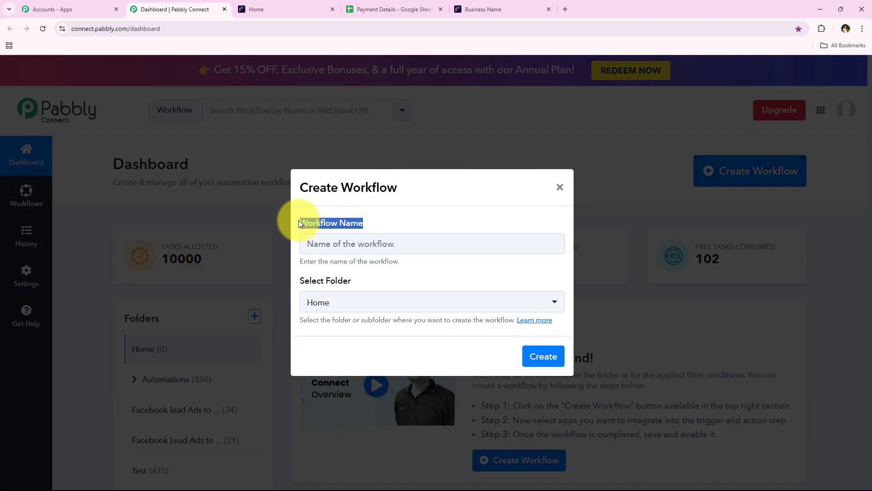
drag(302, 282, 364, 284)
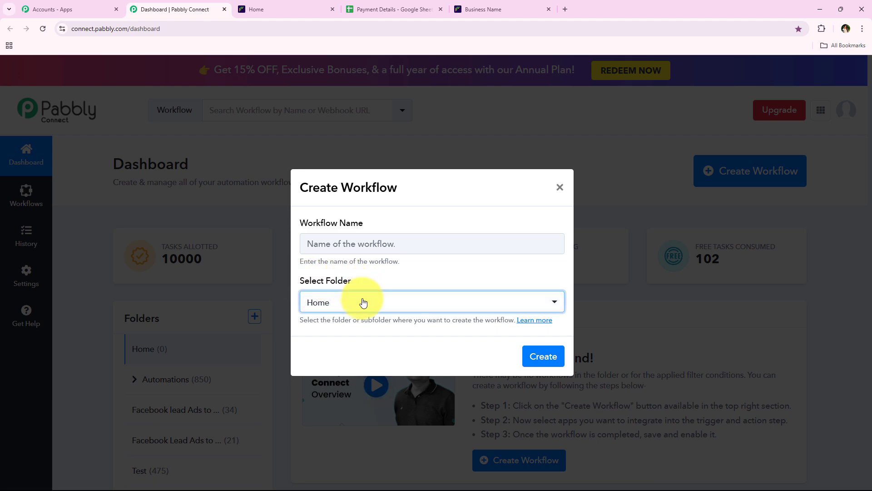
click(362, 302)
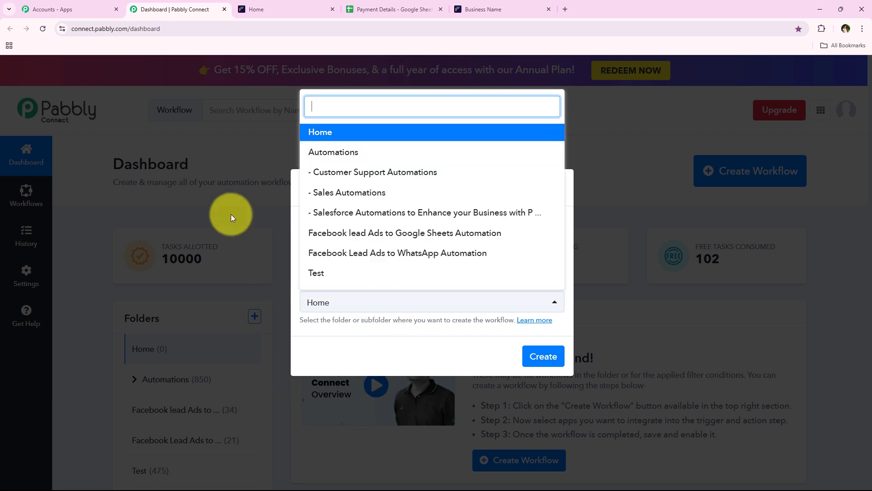
click(502, 156)
click(366, 245)
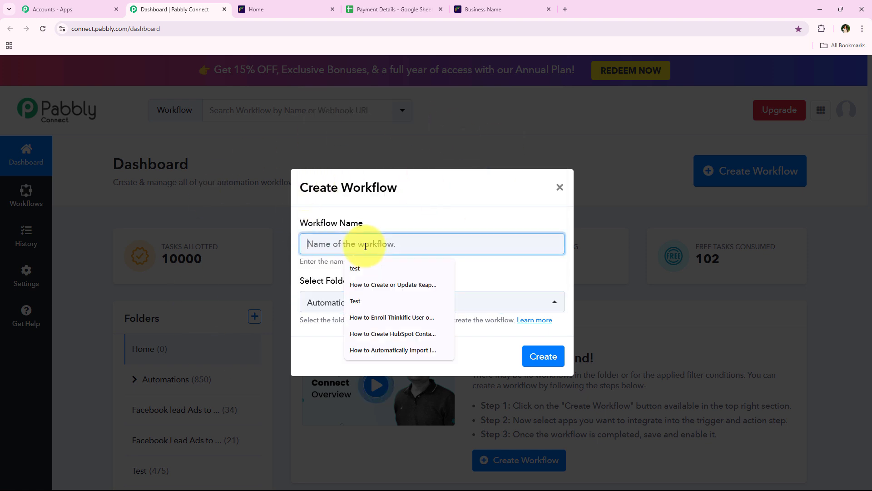
key(ctrl+v)
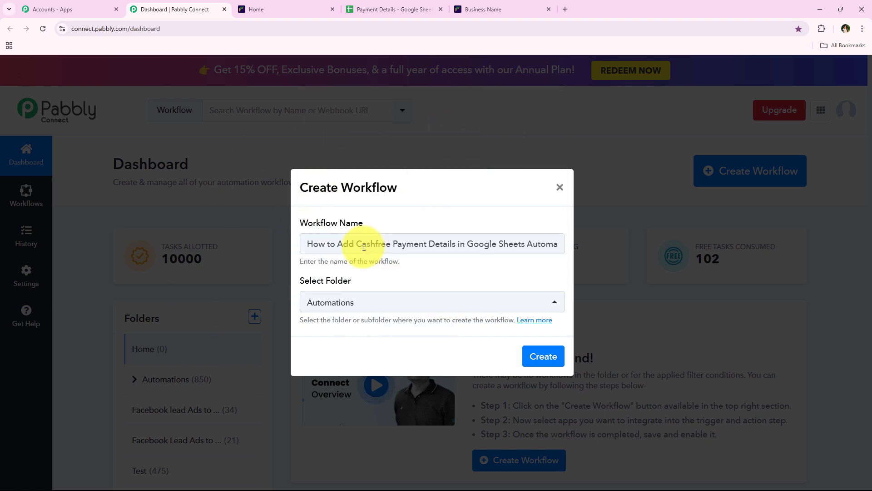
drag(357, 245, 562, 239)
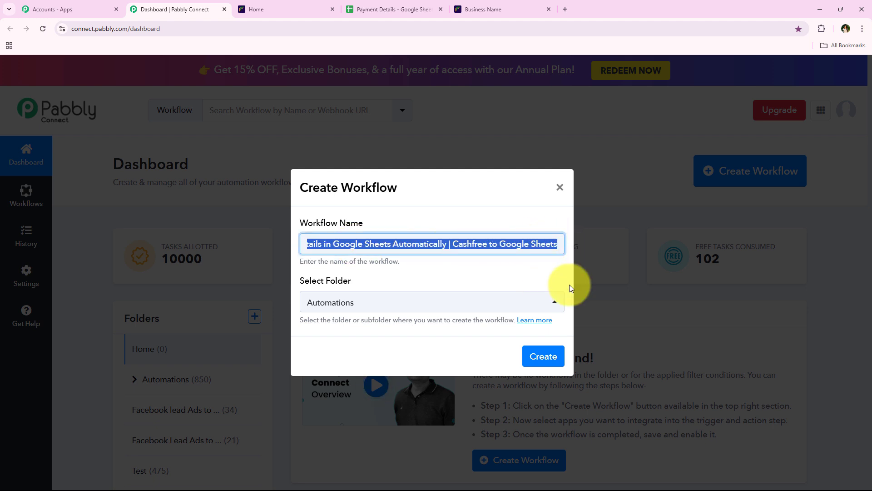
click(541, 358)
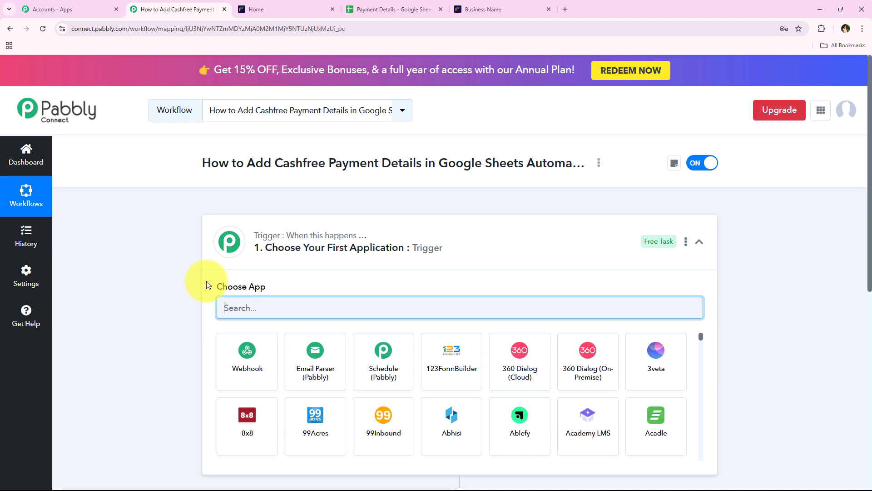
Step: Search 'Cash' in the trigger app picker and select Cashfree
click(344, 250)
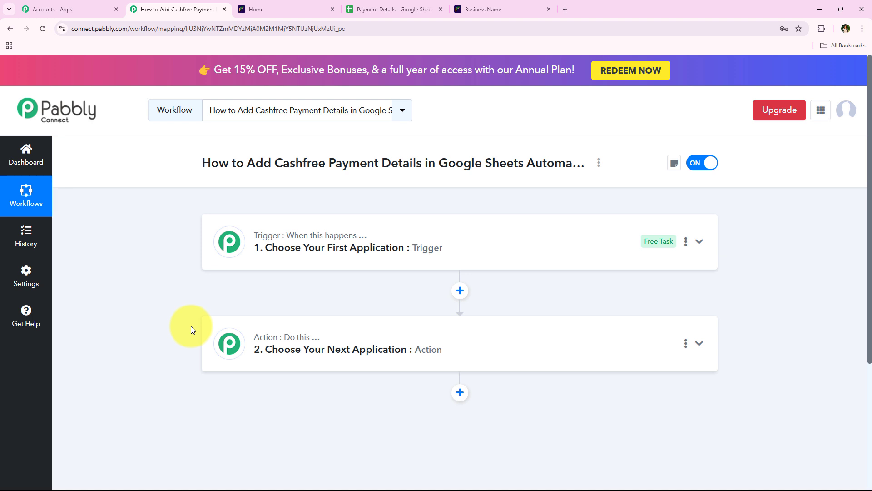
click(290, 259)
click(255, 309)
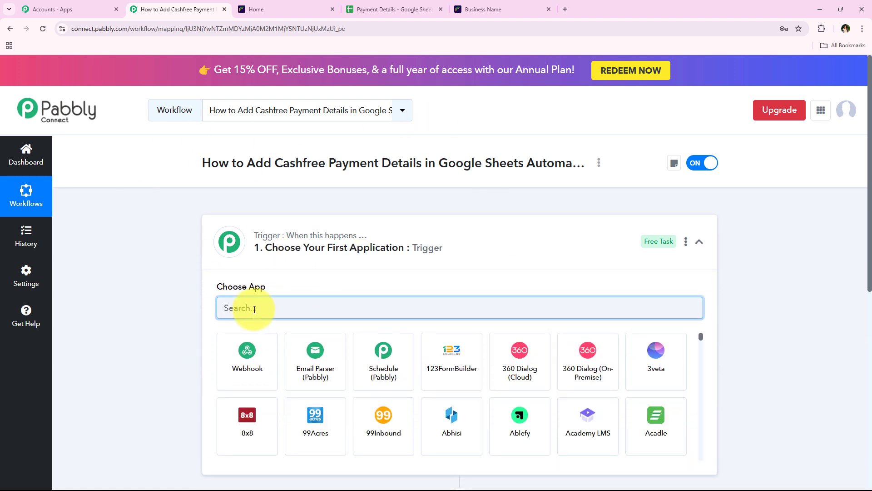
text(Cashfree)
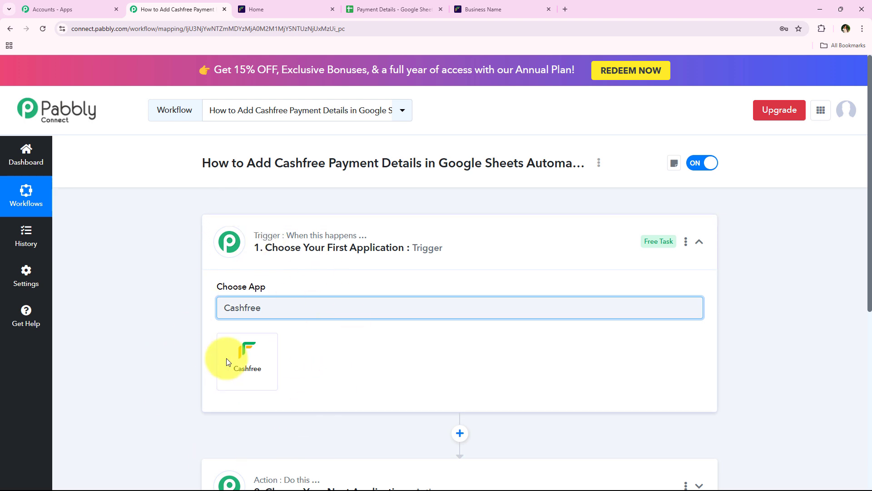
click(245, 361)
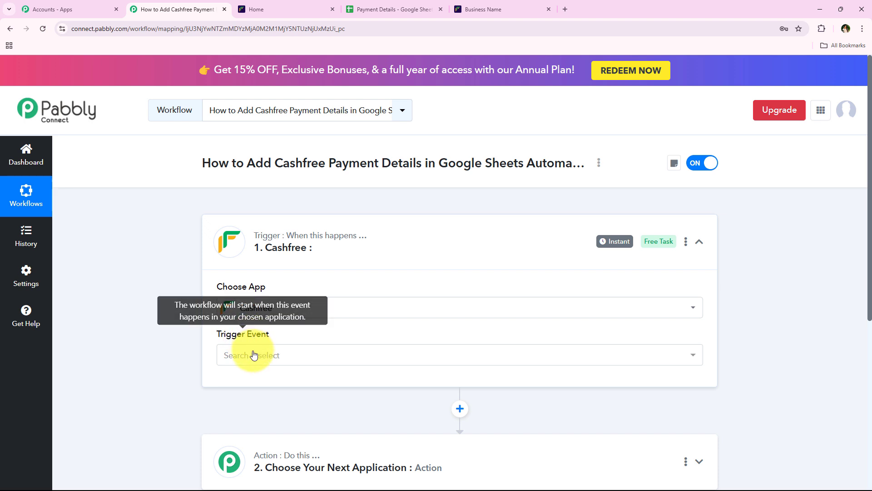
Step: Set the Cashfree trigger event to Payments
click(254, 355)
click(248, 124)
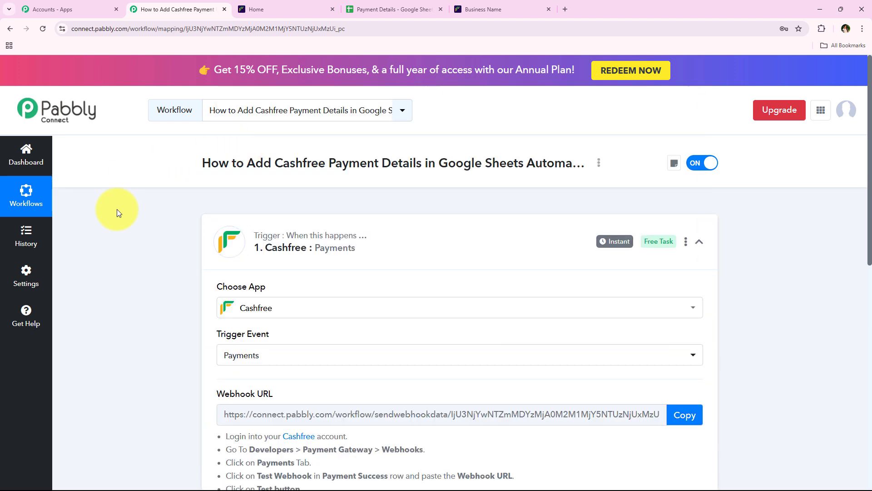
scroll(191, 227, down, 2)
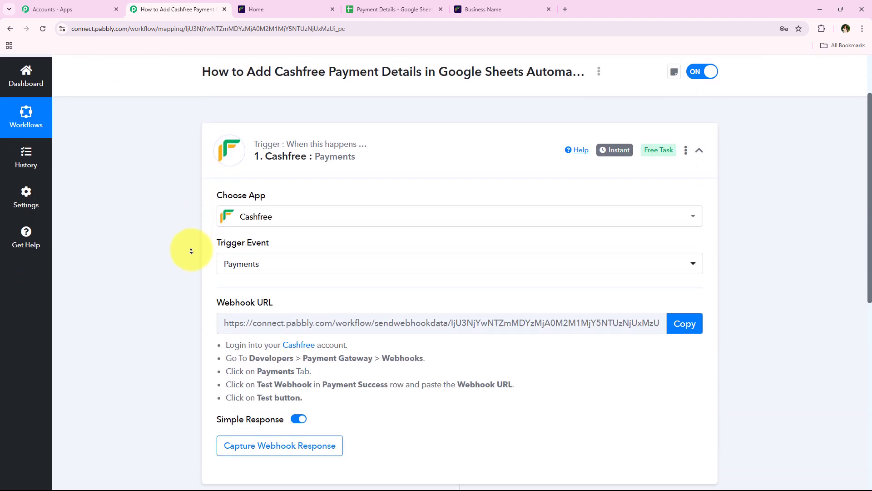
scroll(191, 251, down, 2)
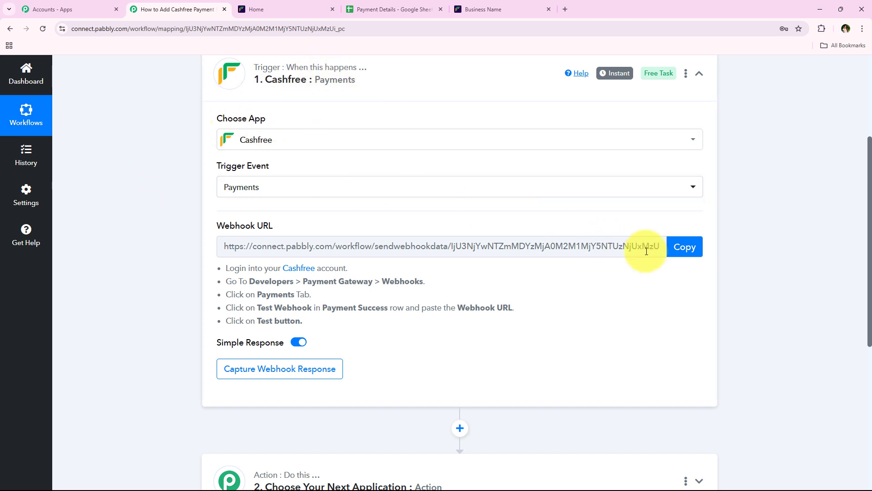
Step: Copy the workflow's webhook URL and switch to the Cashfree merchant dashboard
click(686, 255)
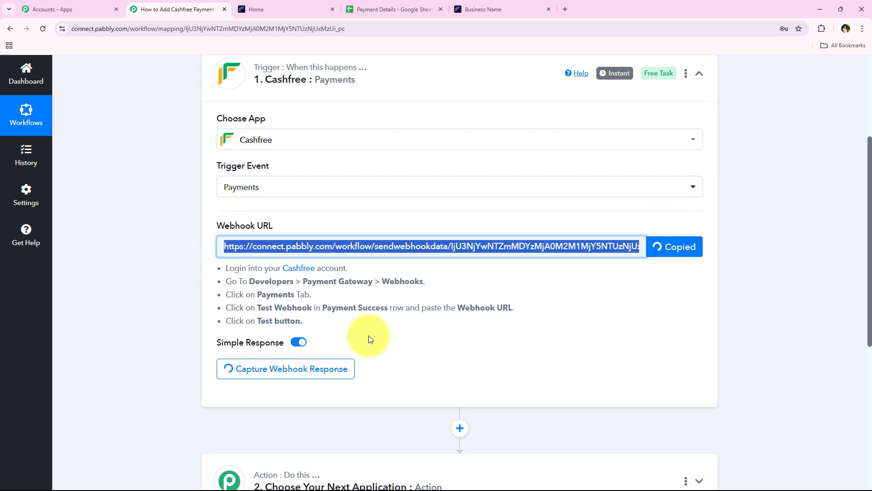
drag(221, 267, 319, 329)
click(318, 321)
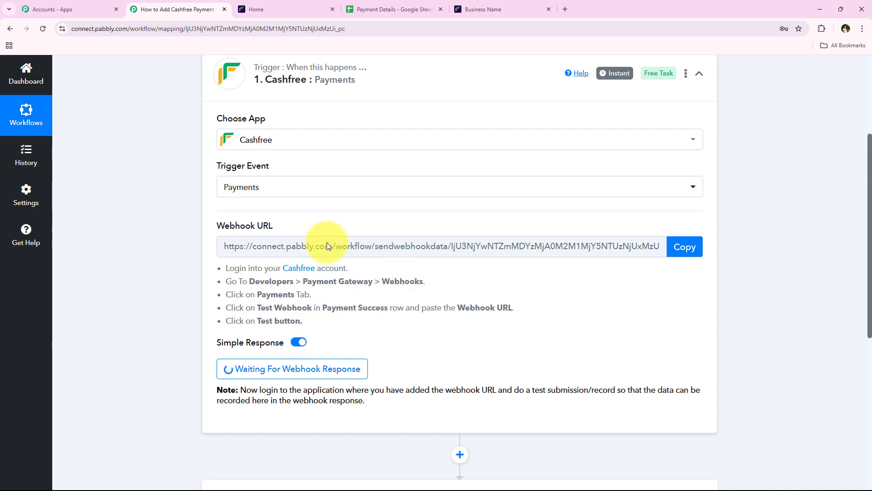
click(314, 6)
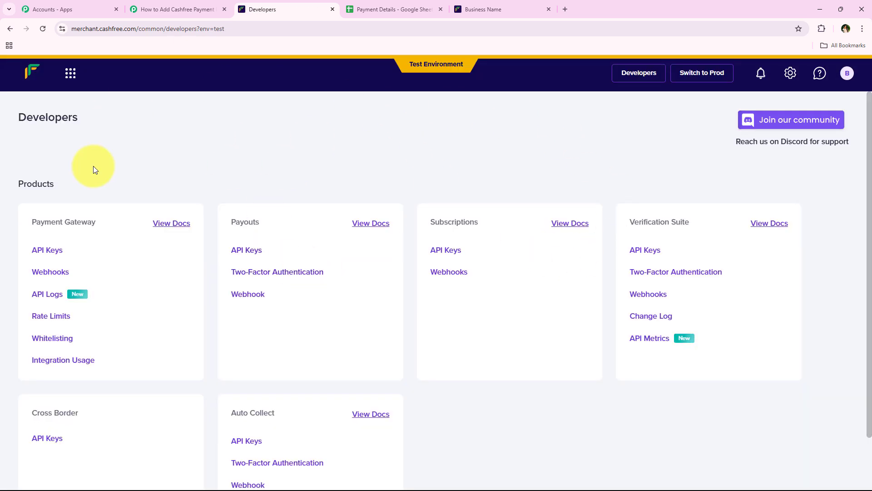
Step: Open the Payment Gateway webhook settings and show the Payment Form webhook list
click(42, 277)
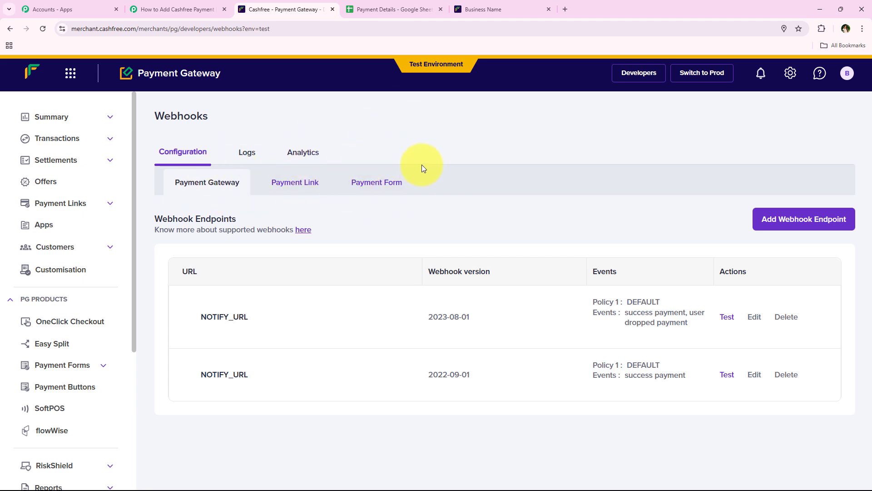
click(397, 190)
click(509, 8)
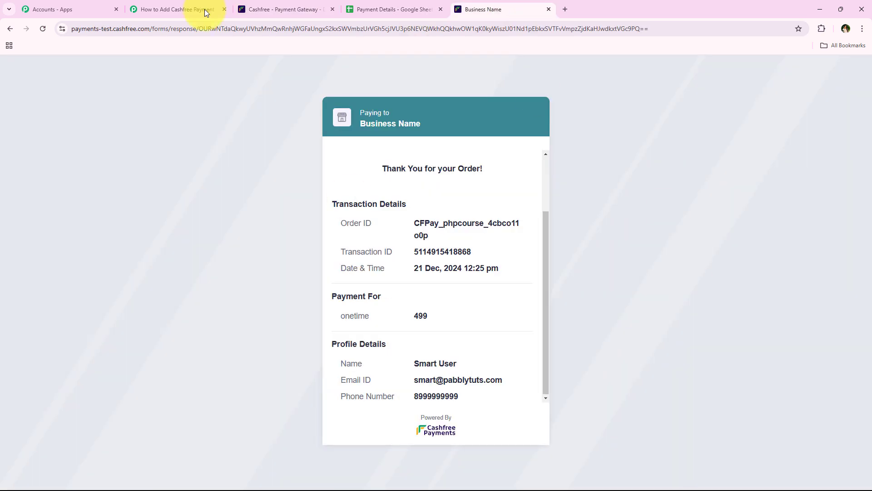
click(282, 5)
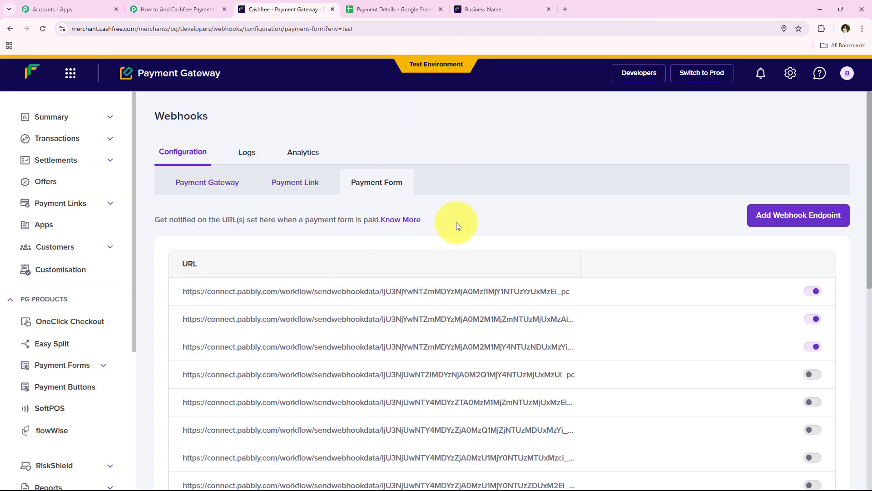
Step: Add a webhook endpoint with the pasted Pabbly URL and run Test & Add
click(802, 216)
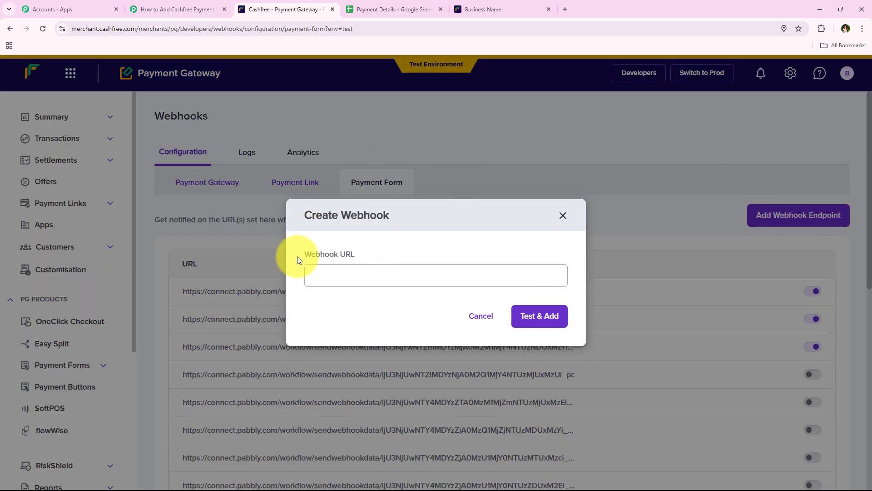
click(387, 279)
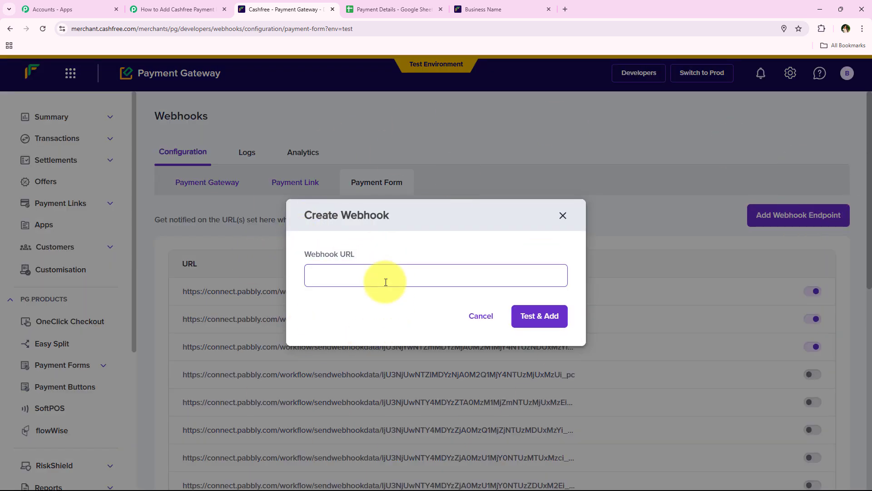
key(ctrl+v)
click(389, 301)
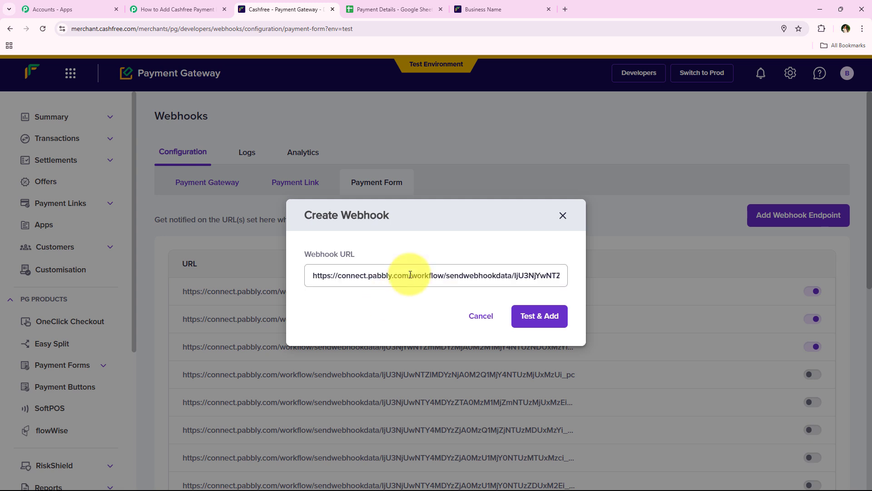
click(562, 318)
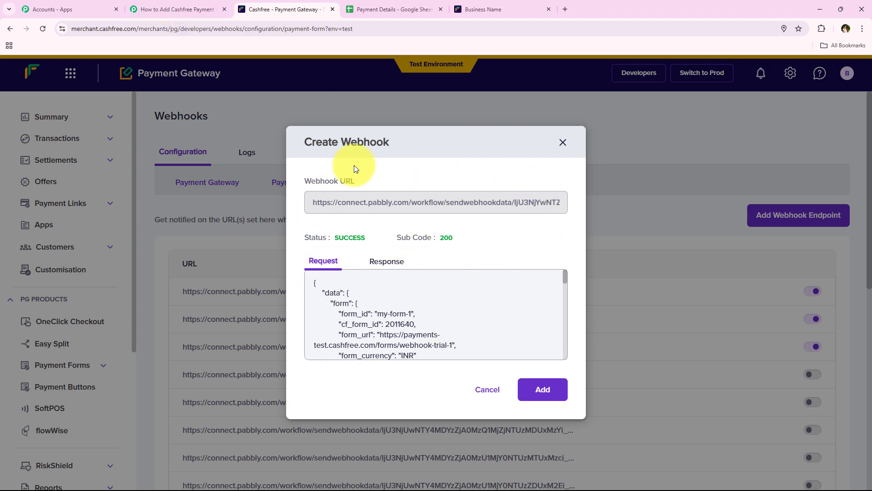
Step: Check Pabbly's captured PAYMENT_FORM_ORDER_WEBHOOK response with the order fields
click(192, 10)
scroll(174, 166, down, 5)
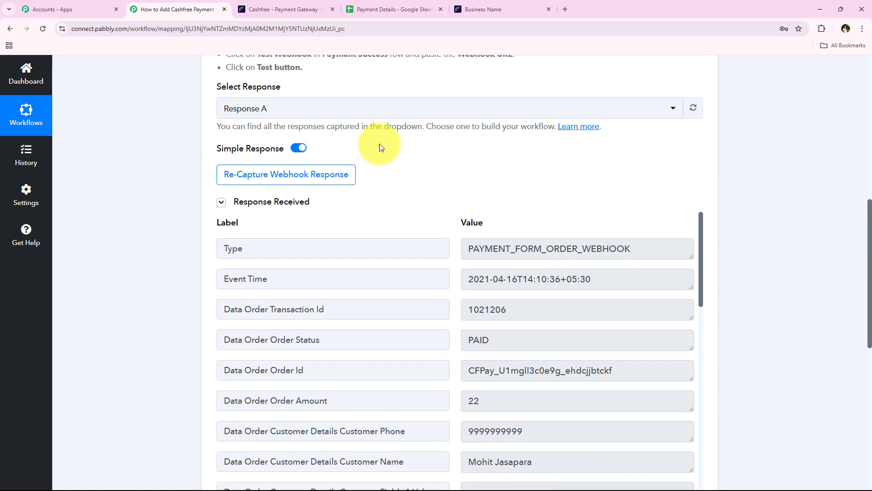
scroll(558, 306, down, 1)
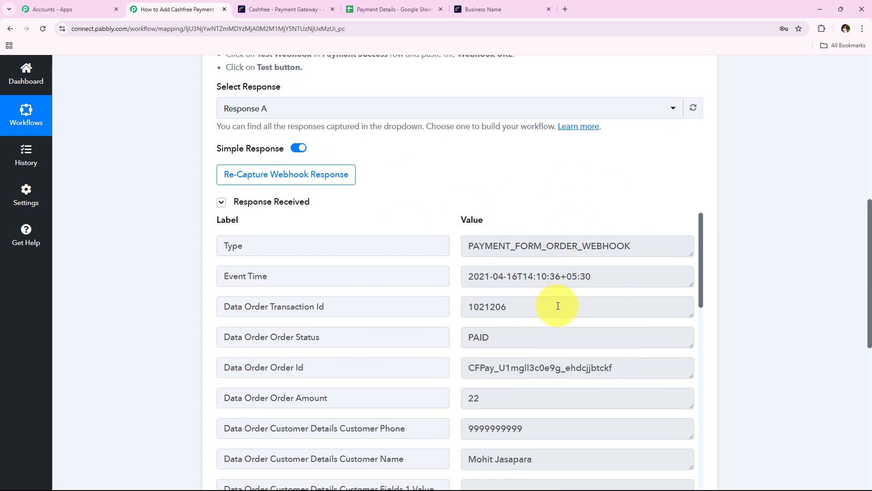
scroll(558, 306, down, 2)
middle_click(408, 324)
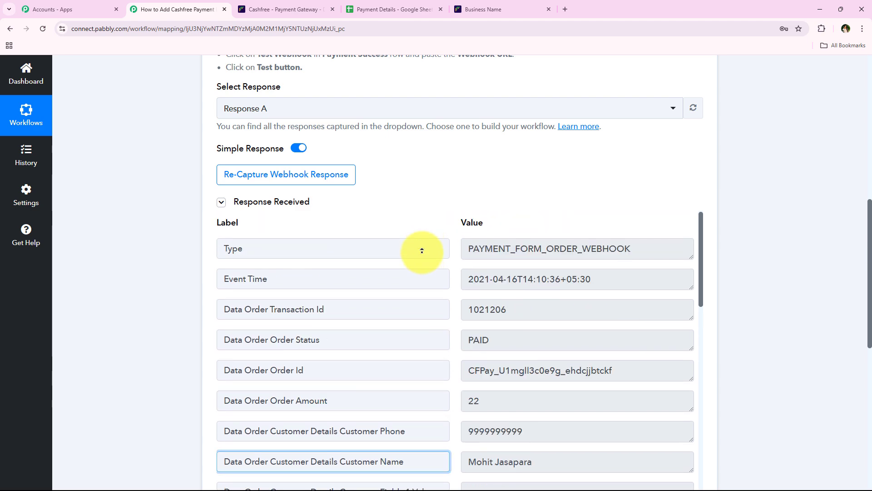
Step: Re-capture the webhook response in Pabbly, then add the tested endpoint in Cashfree's Create Webhook dialog
click(236, 185)
click(384, 323)
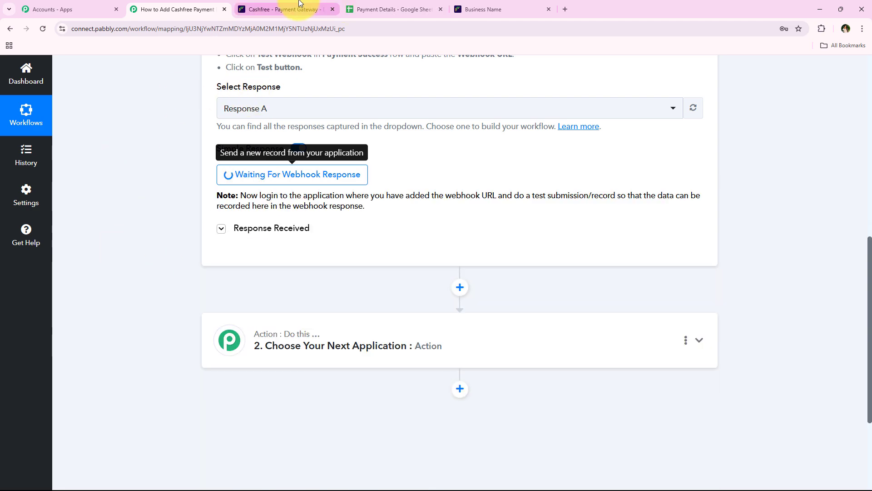
click(300, 4)
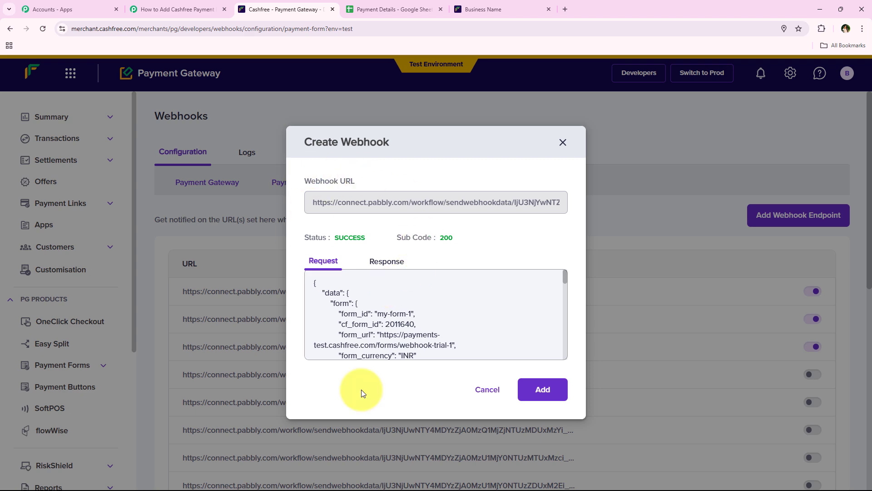
click(536, 389)
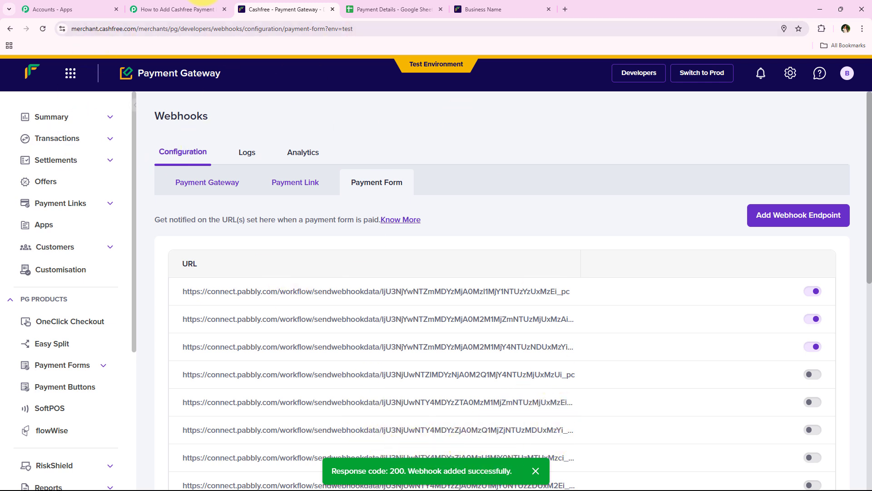
click(166, 6)
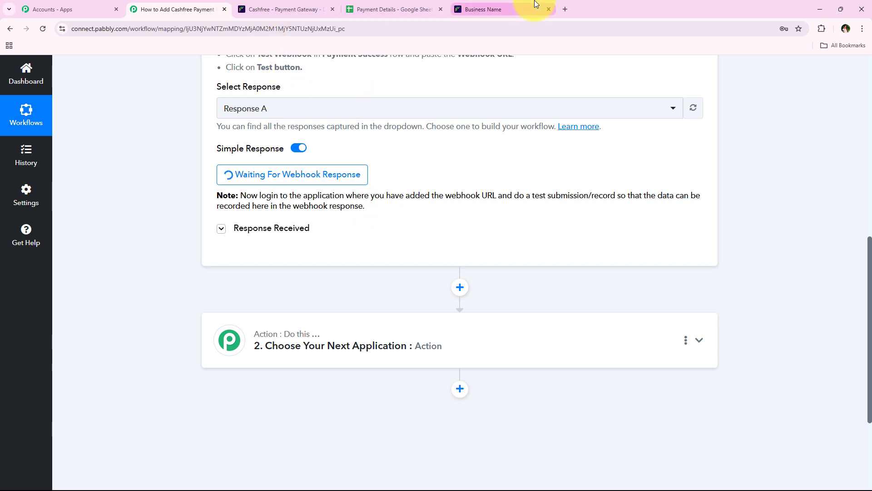
Step: Navigate back to the PHP Course payment form
click(512, 5)
click(10, 29)
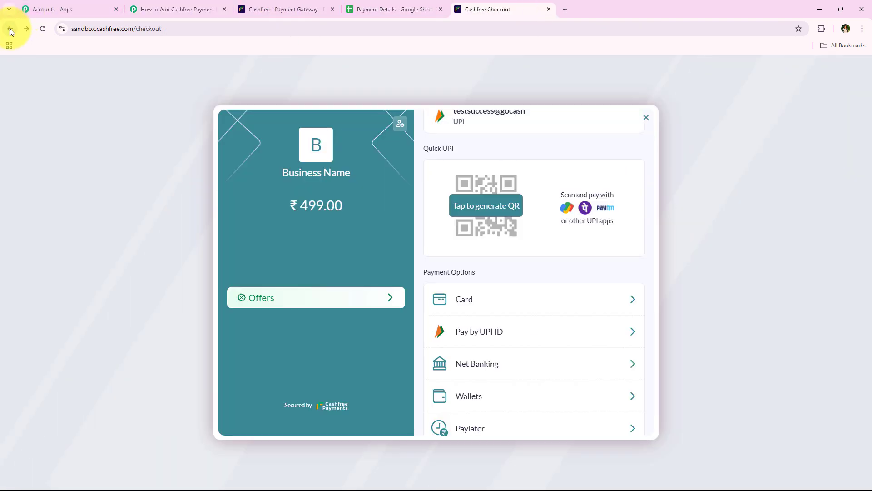
click(10, 29)
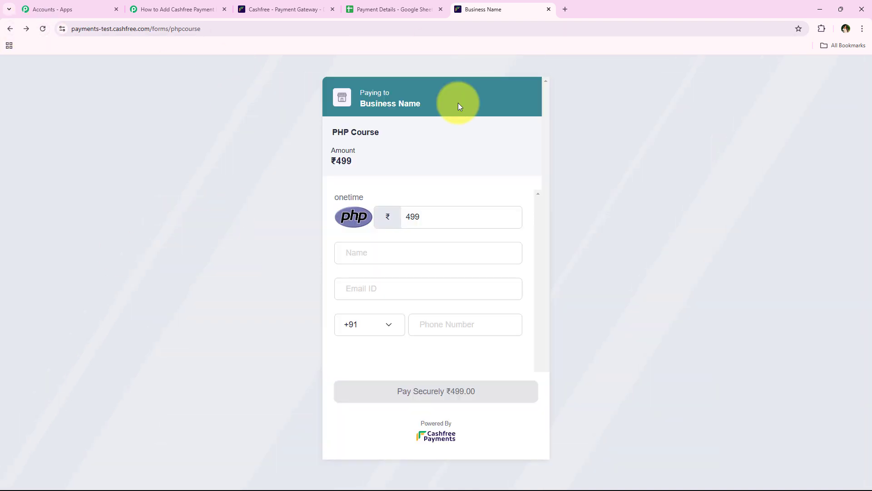
Step: Autofill a saved test customer's name, e-mail and phone, fix the e-mail, and pay ₹499
click(390, 254)
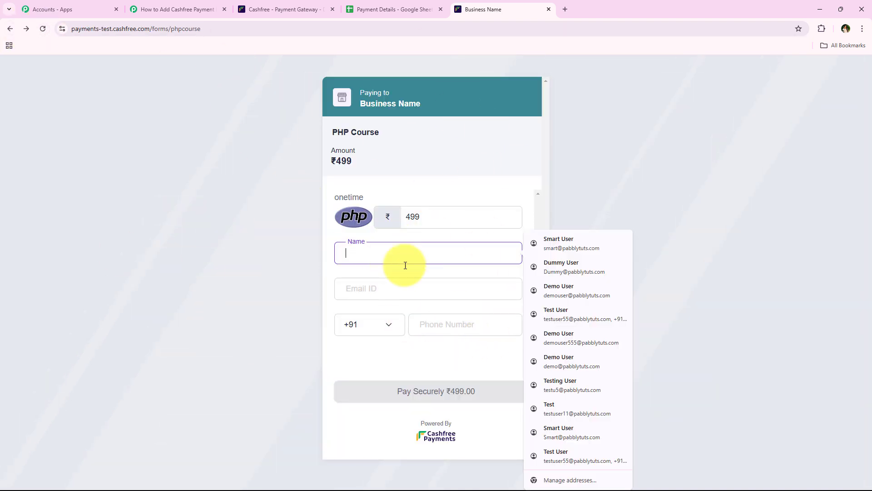
click(578, 269)
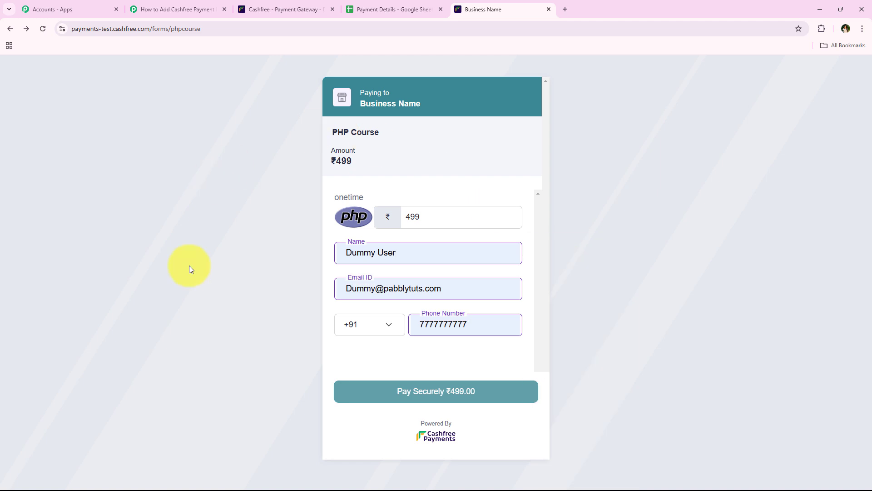
click(353, 289)
key(BackSpace)
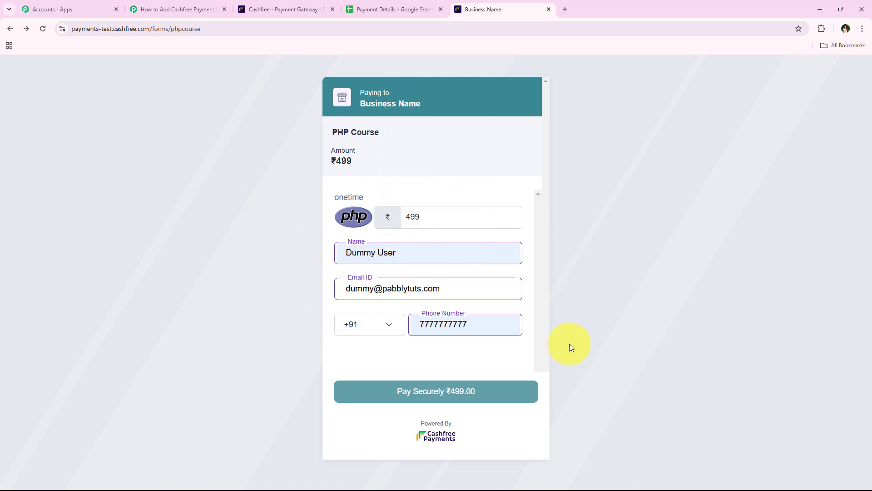
click(453, 390)
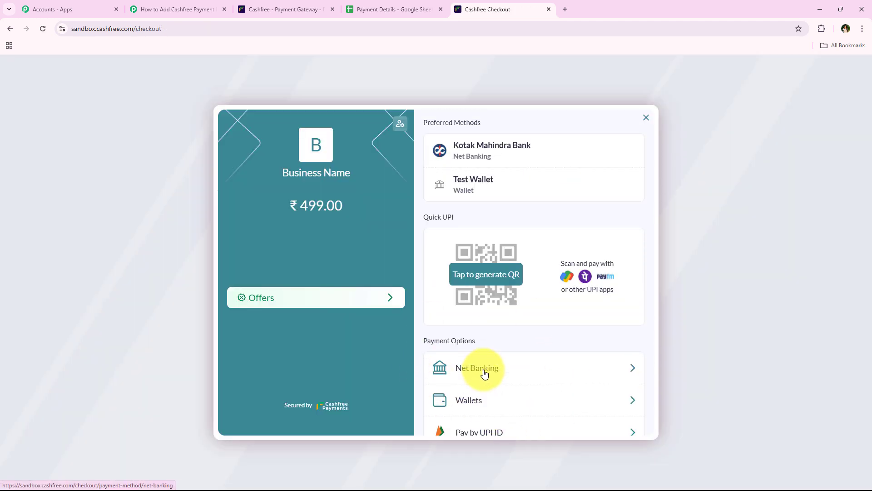
Step: Pay the ₹499 order by card with a saved test card, then enter the test OTP
scroll(484, 370, down, 2)
click(502, 373)
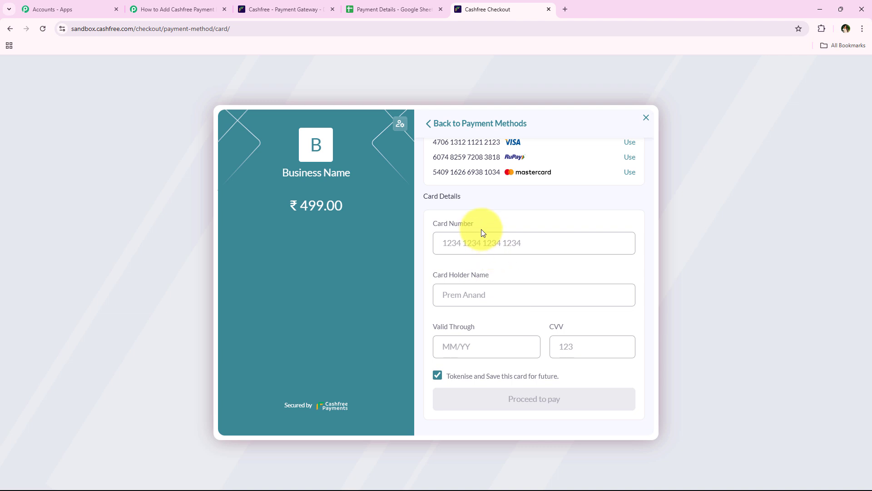
click(483, 240)
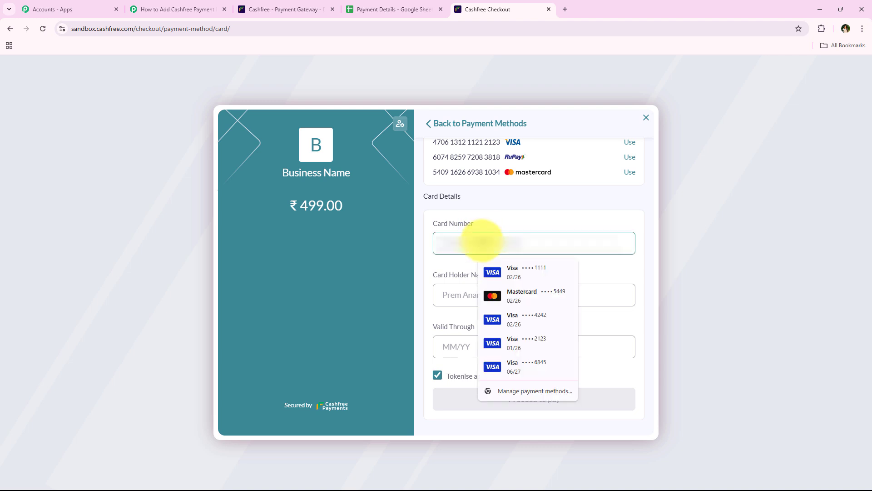
key(ctrl+v)
click(385, 222)
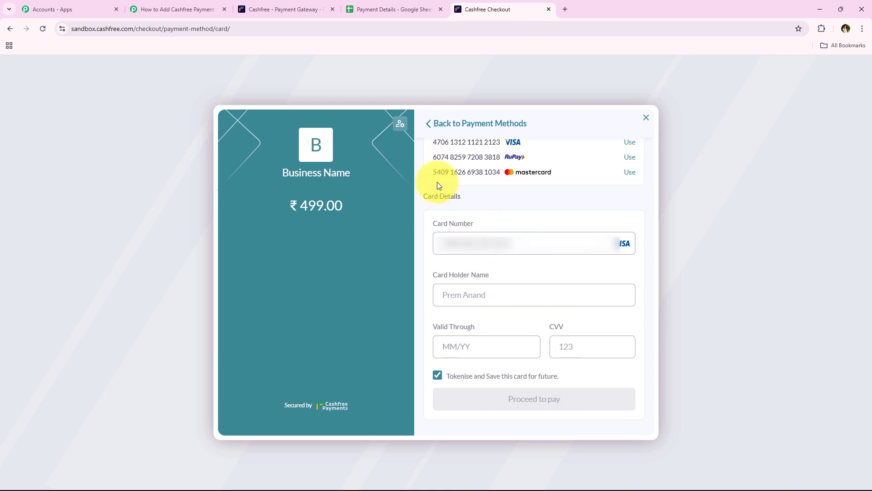
click(469, 286)
click(540, 326)
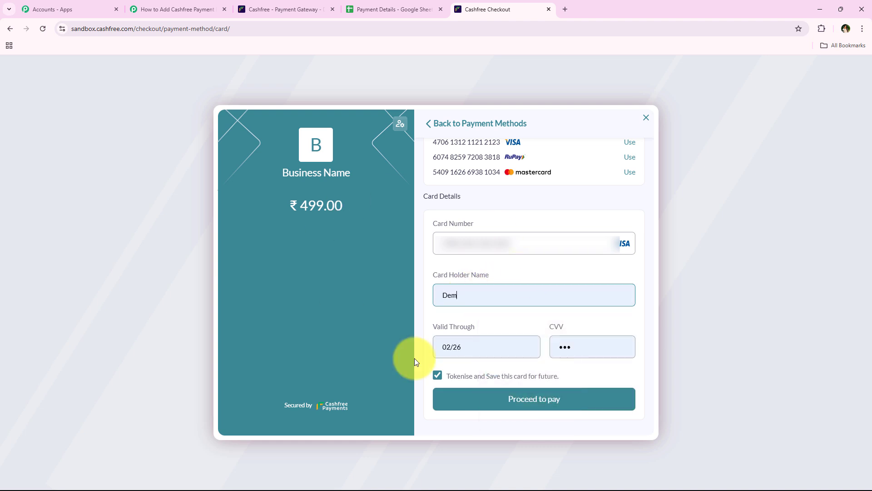
click(534, 402)
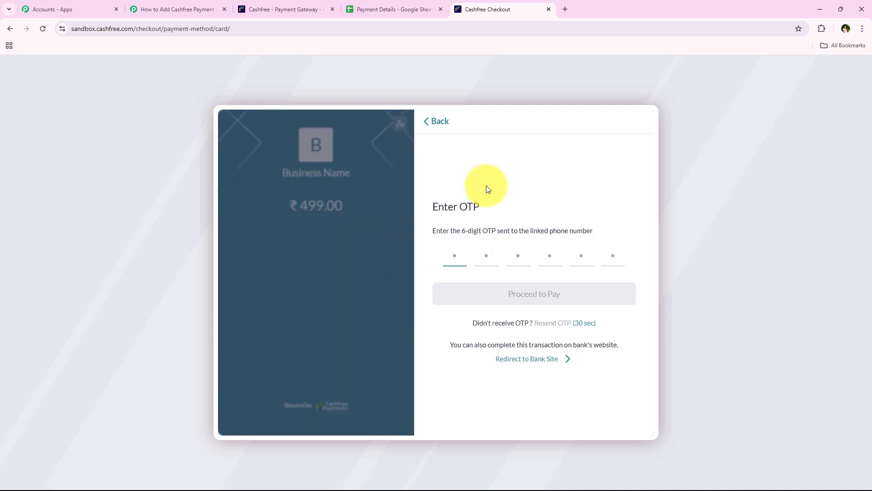
text(11)
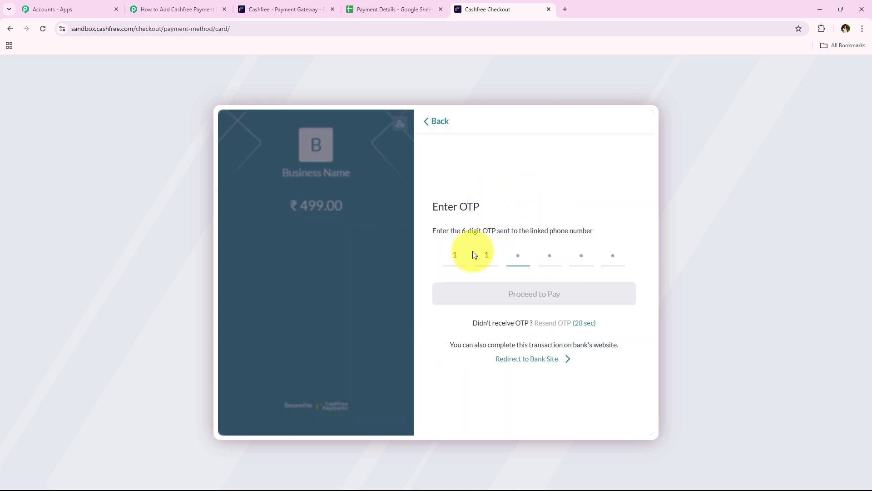
text(1000)
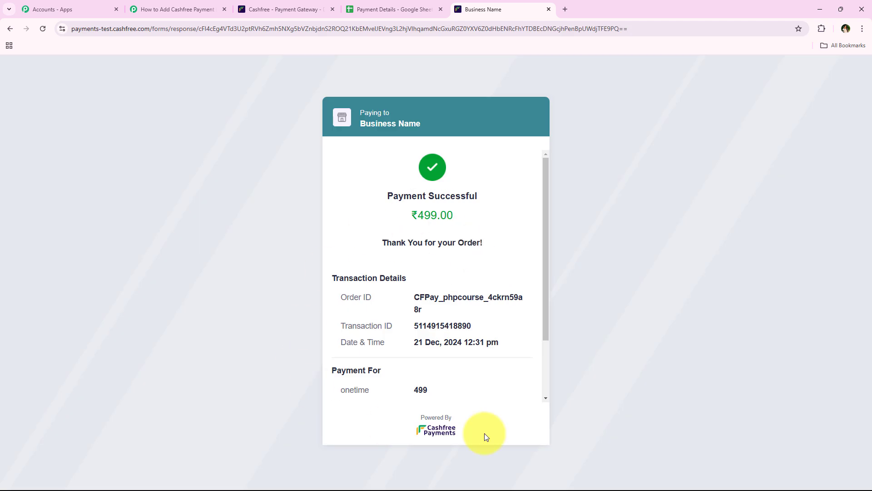
Step: Compare the workflow with the payment receipt, highlighting the receipt's order ID
click(179, 9)
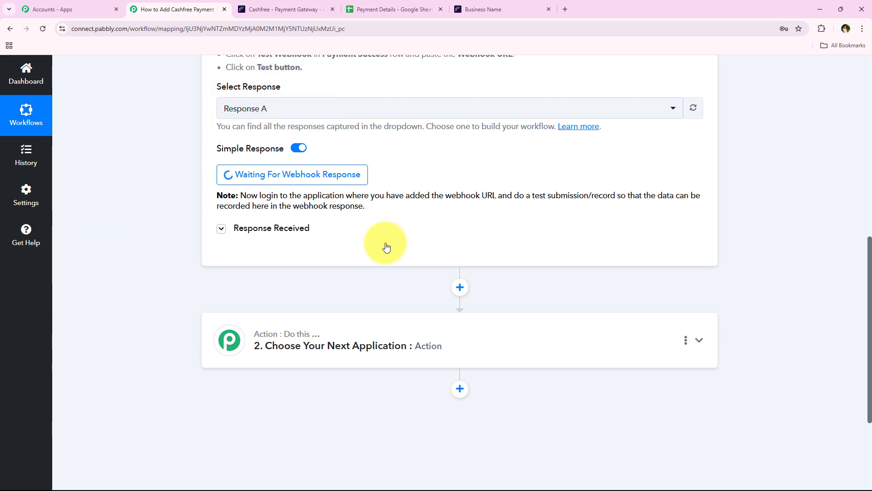
click(508, 8)
scroll(478, 326, down, 2)
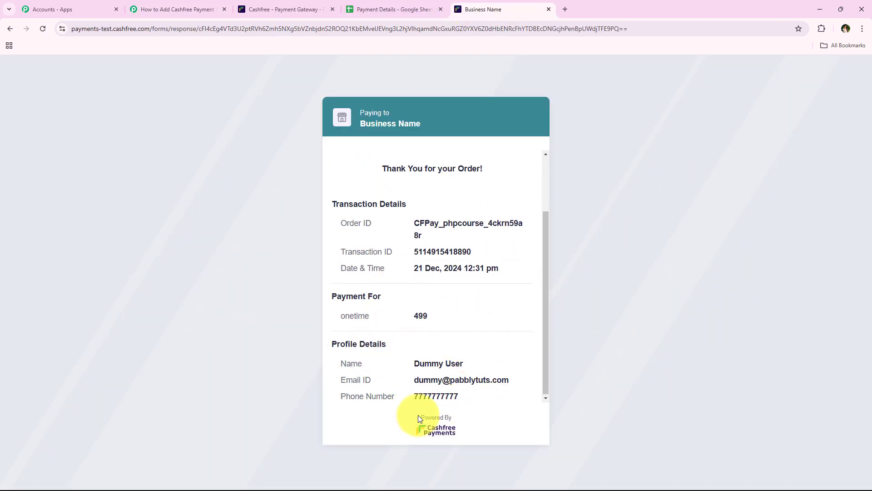
scroll(455, 247, up, 2)
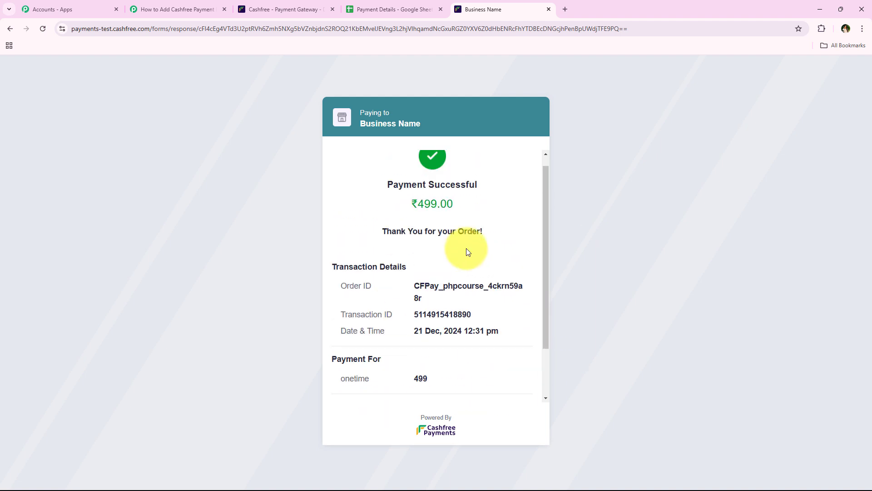
drag(435, 325, 408, 298)
Step: Review the captured webhook response's transaction ID and PAID status values
click(193, 8)
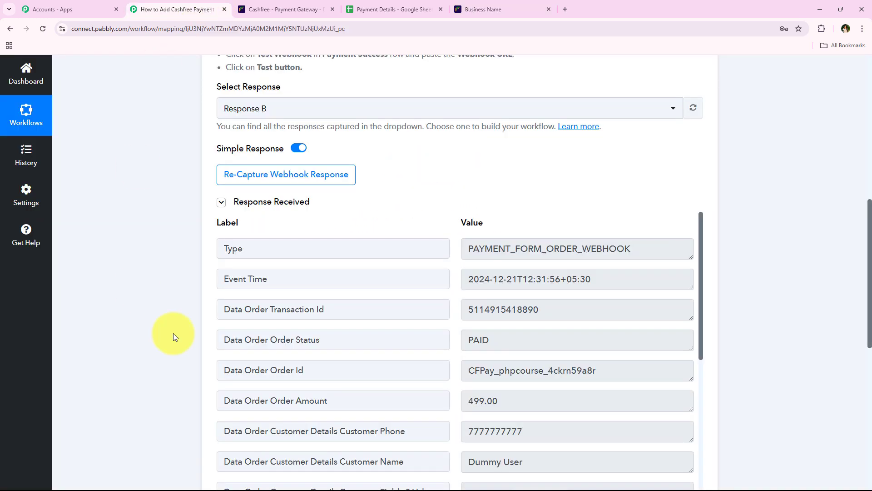
scroll(181, 227, down, 2)
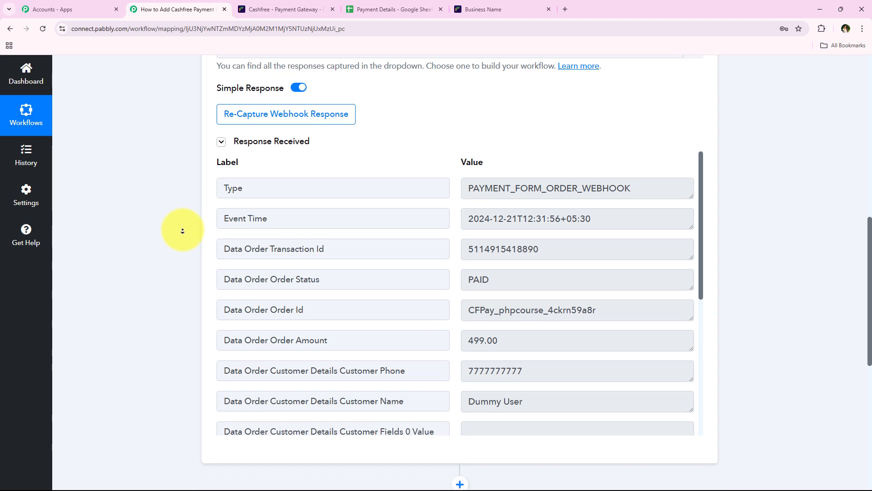
scroll(471, 370, up, 1)
scroll(444, 361, down, 1)
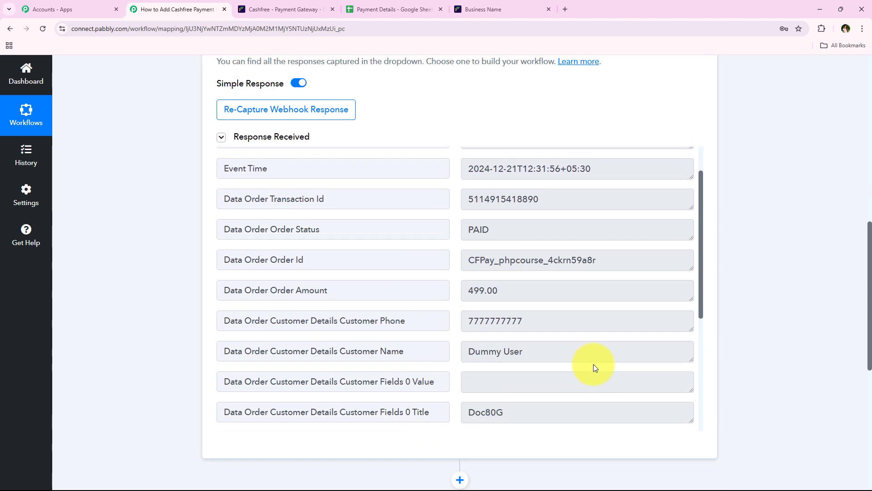
drag(590, 359, 354, 369)
drag(529, 322, 441, 321)
scroll(502, 319, down, 1)
scroll(502, 319, down, 4)
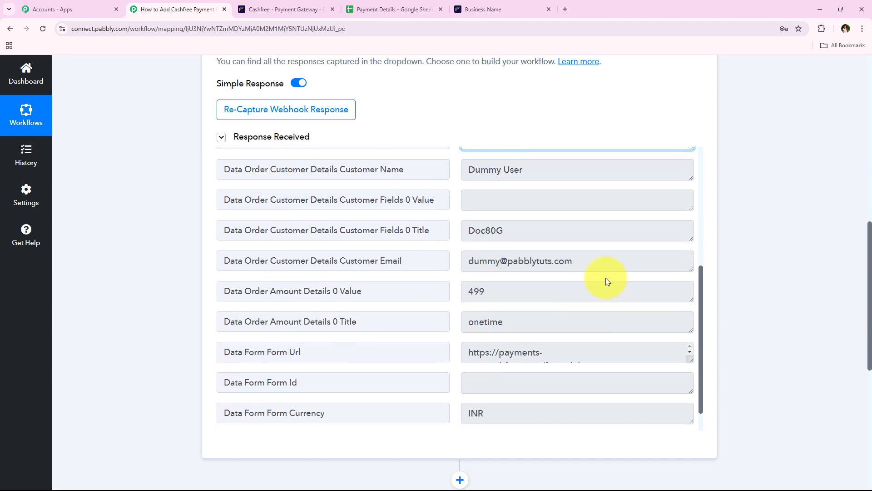
Step: Highlight the customer email and 499 amount values, and enlarge the Order Id value box
click(595, 261)
drag(595, 261, 518, 327)
scroll(493, 345, down, 1)
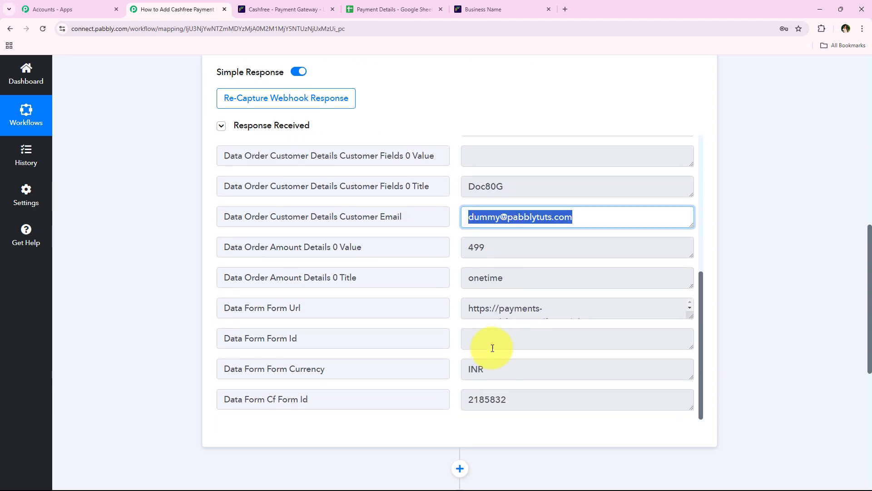
scroll(492, 348, up, 1)
click(476, 269)
scroll(475, 223, up, 1)
scroll(475, 223, up, 5)
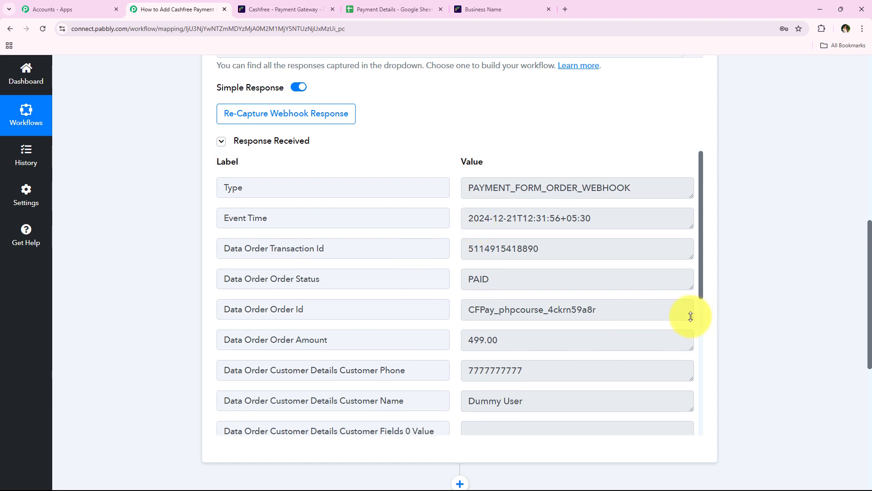
mouse_move(691, 316)
mouse_down()
mouse_move(690, 341)
mouse_move(681, 313)
mouse_up()
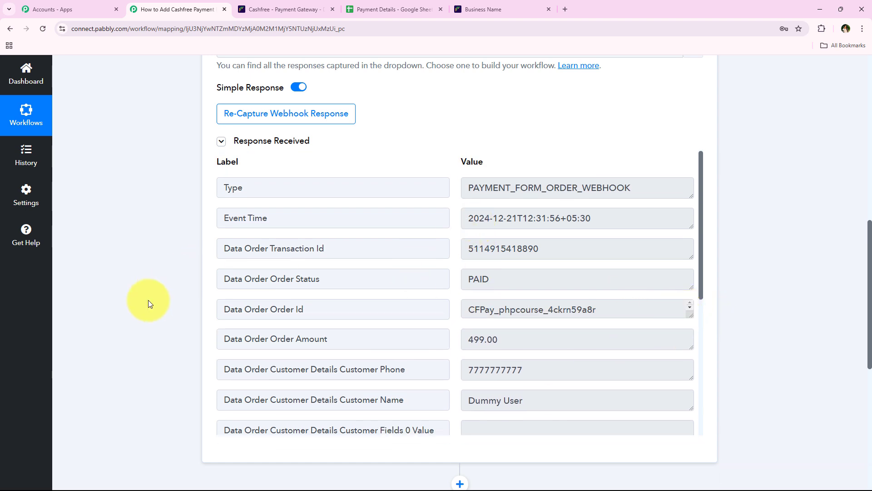
scroll(152, 220, up, 10)
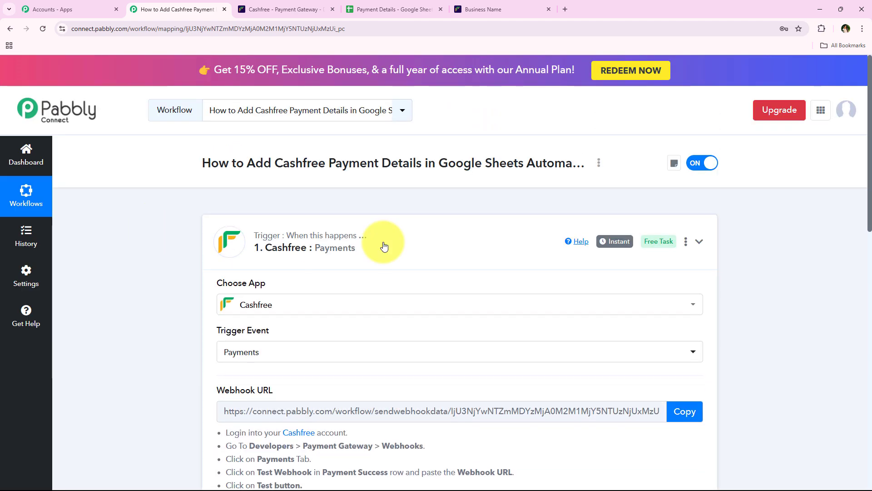
Step: Collapse the Cashfree trigger and choose Google Sheets as the action app
click(384, 246)
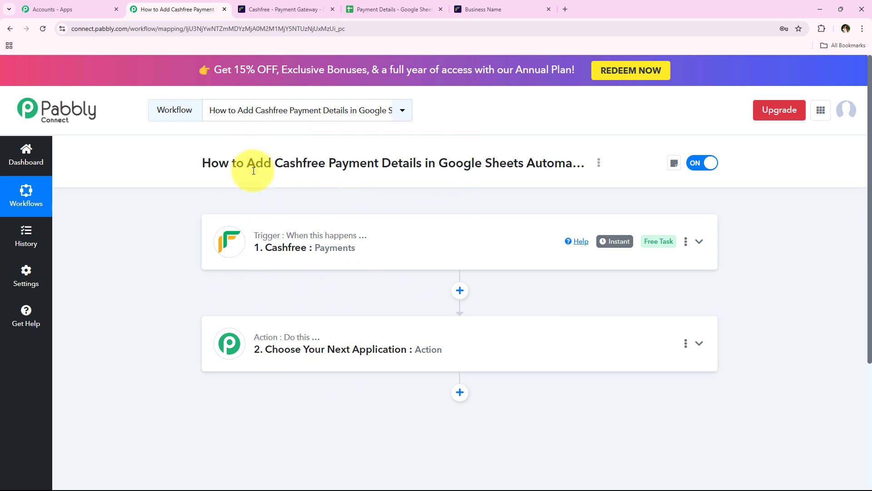
drag(249, 168, 523, 161)
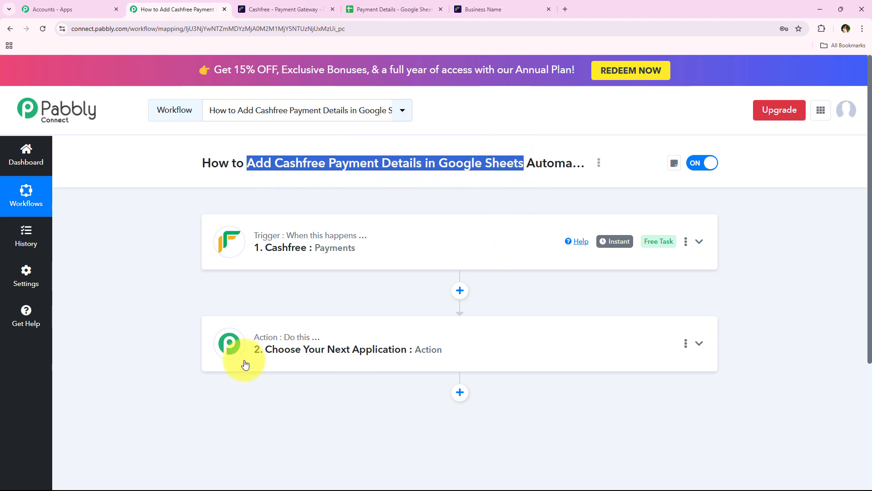
click(228, 346)
scroll(300, 282, down, 3)
click(276, 257)
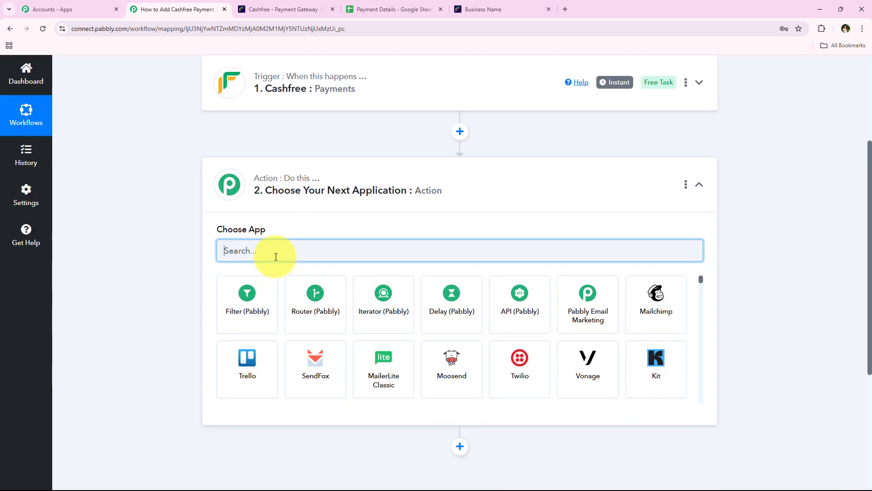
text(Google)
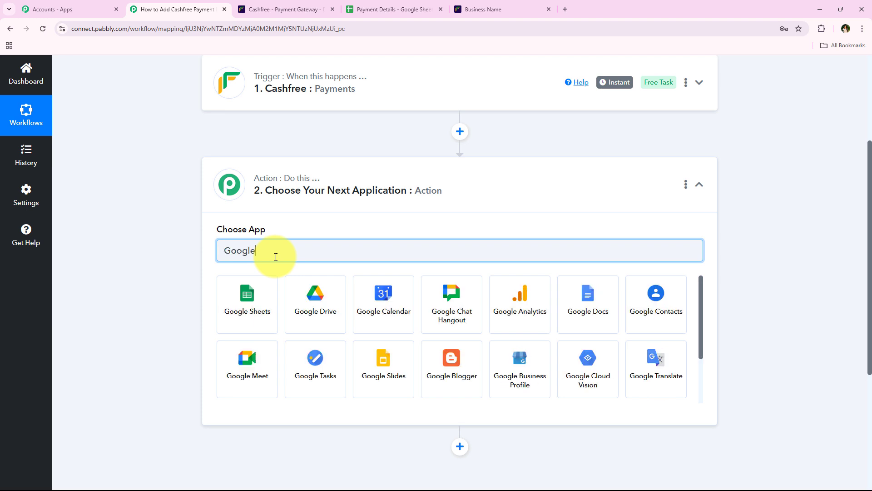
text( Sheets)
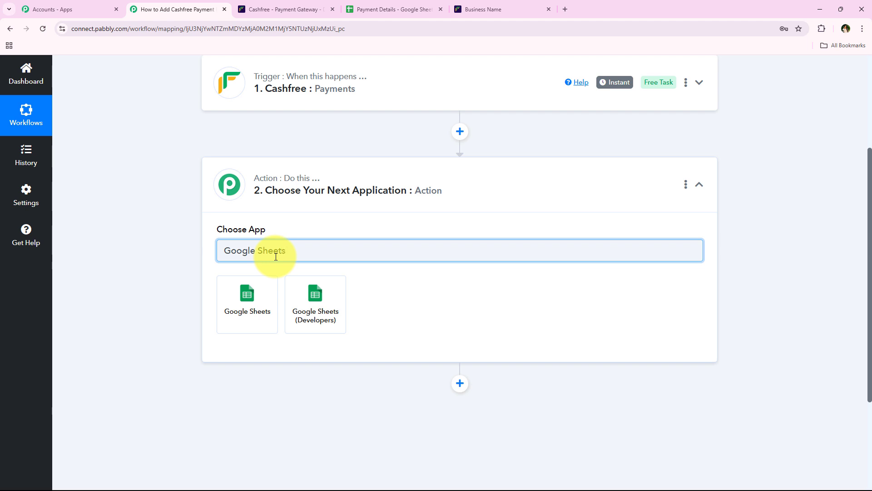
click(251, 309)
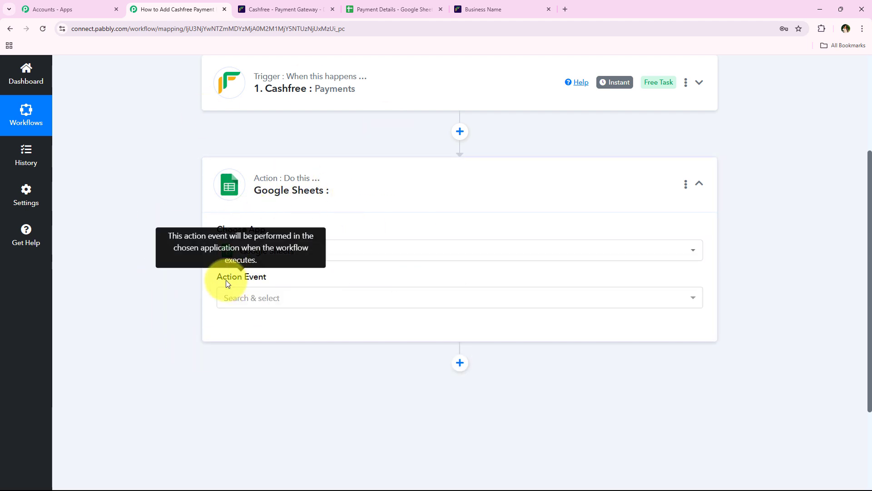
Step: Set the action event to Add New Row and begin the account connection
click(266, 299)
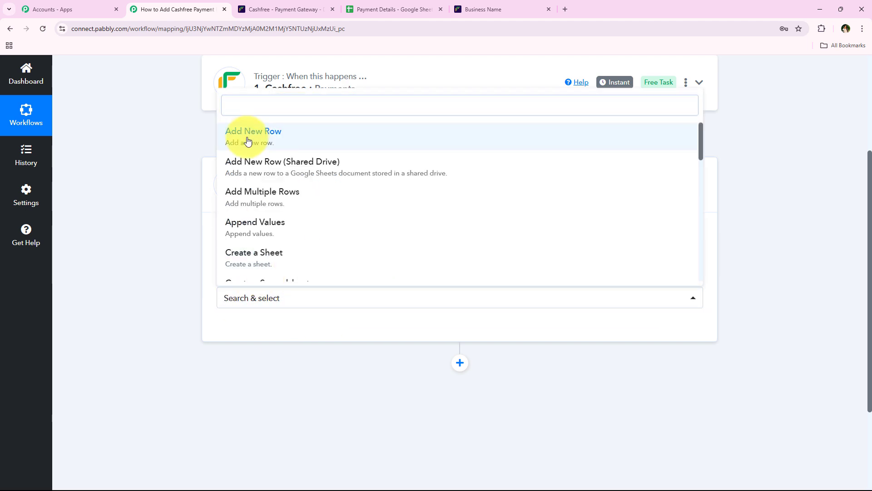
click(243, 133)
click(257, 326)
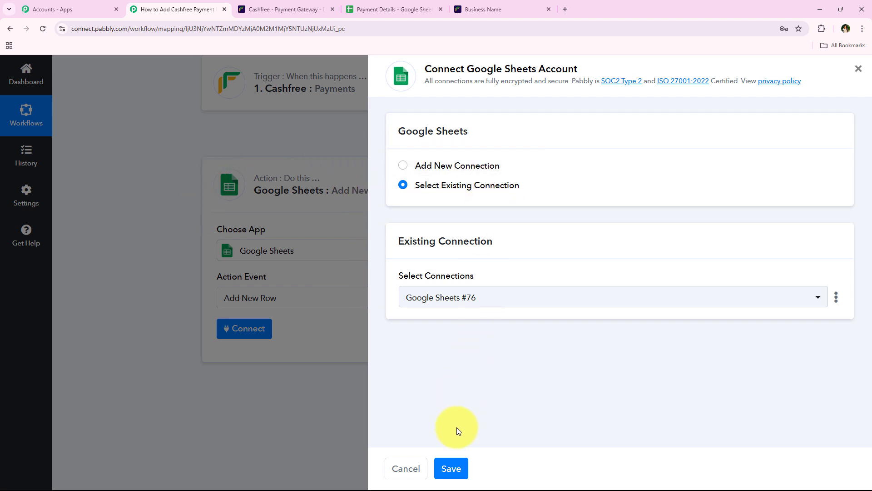
Step: Sign in with Google, allow Sheets and Drive access, and acknowledge the authorization success
click(442, 166)
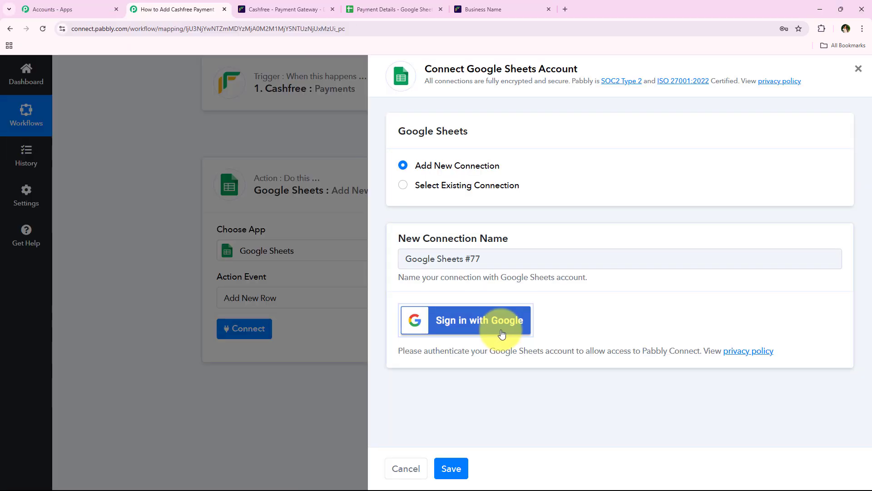
click(502, 334)
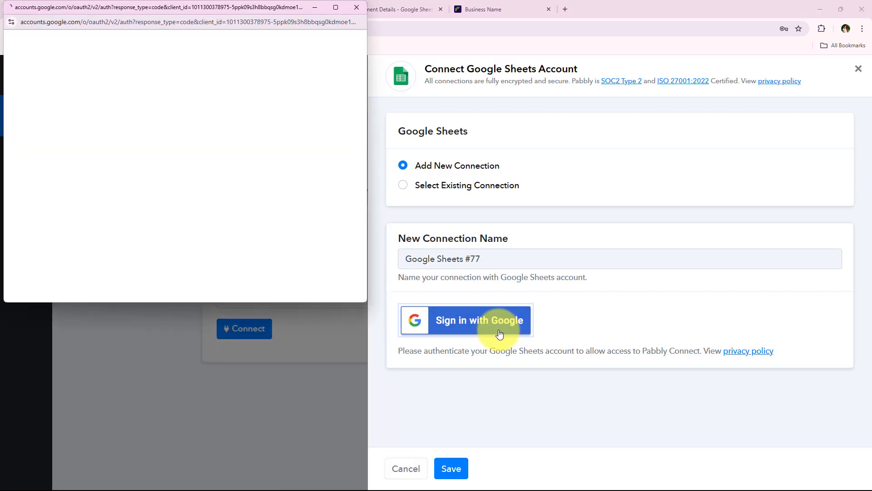
drag(209, 303, 197, 318)
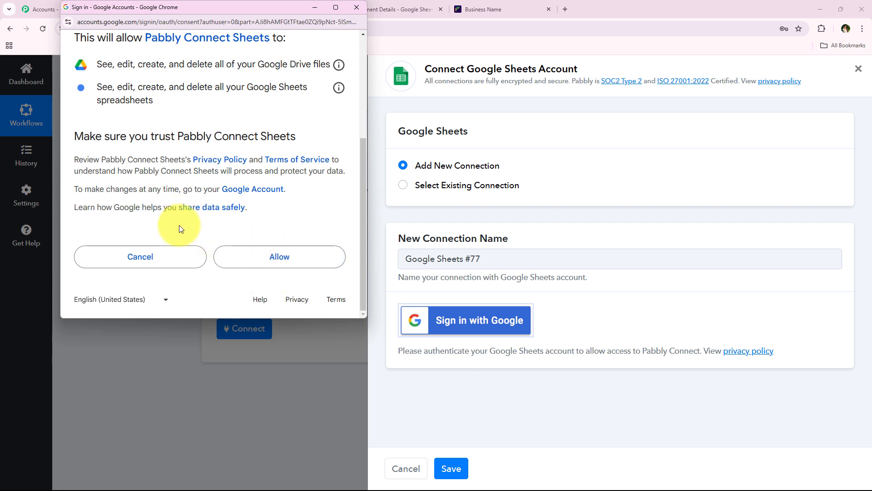
click(276, 267)
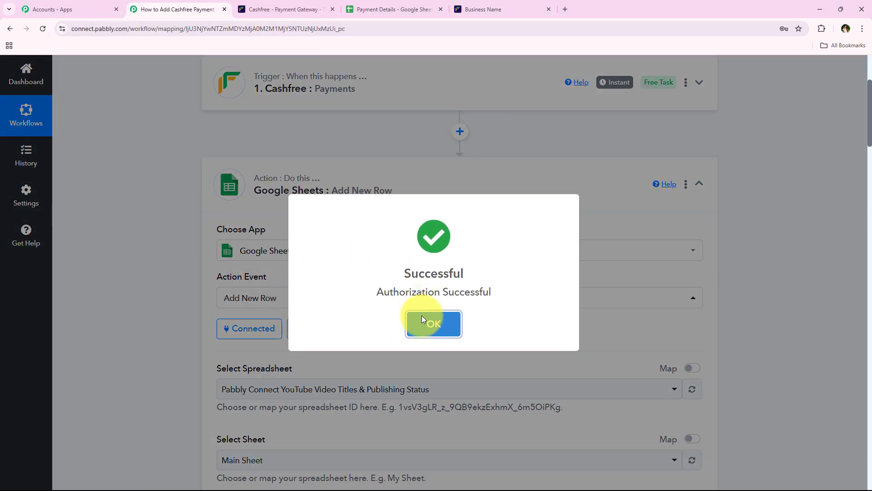
click(423, 317)
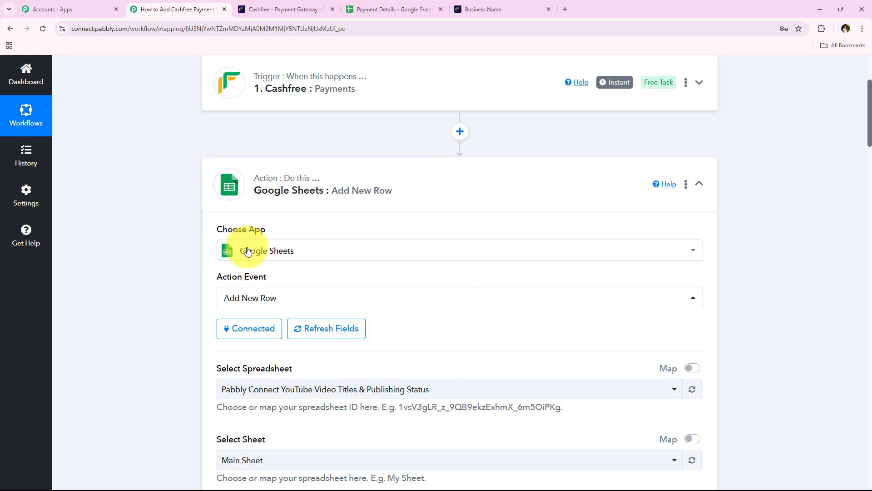
Step: Select the Payment Details spreadsheet after checking it in the Google Sheets tab
scroll(151, 279, down, 1)
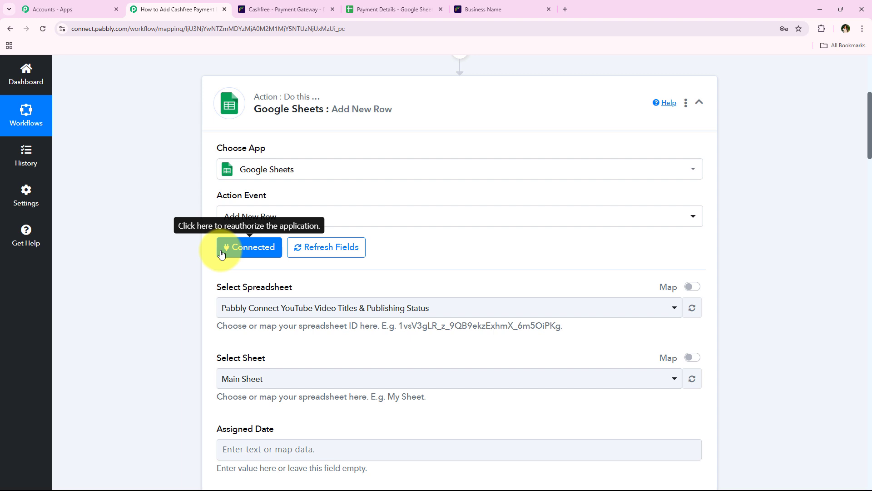
scroll(222, 255, down, 2)
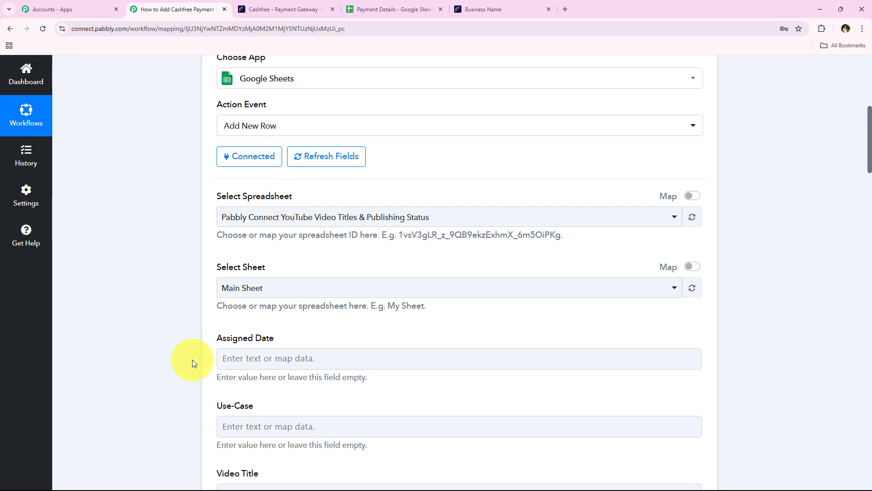
click(408, 9)
click(141, 9)
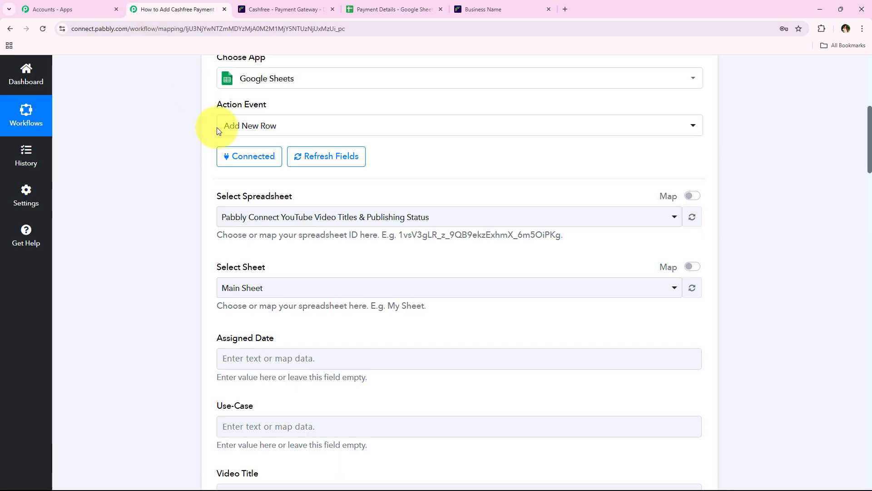
click(265, 217)
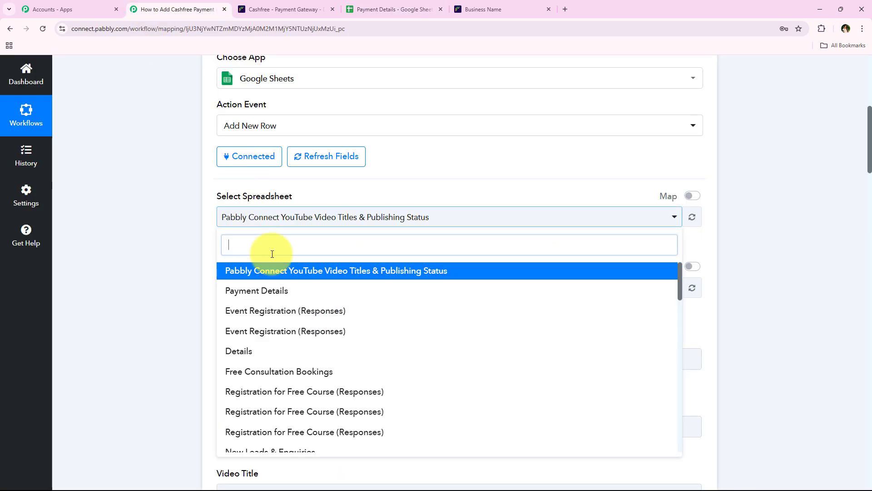
click(280, 291)
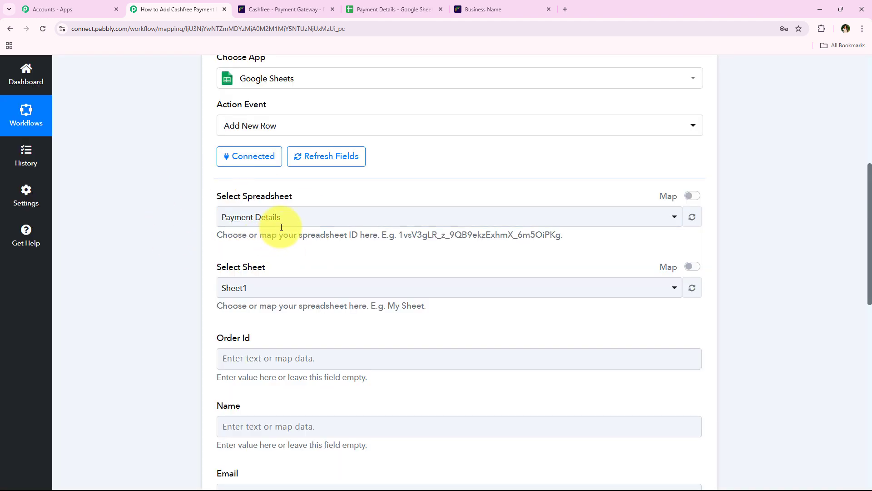
click(281, 225)
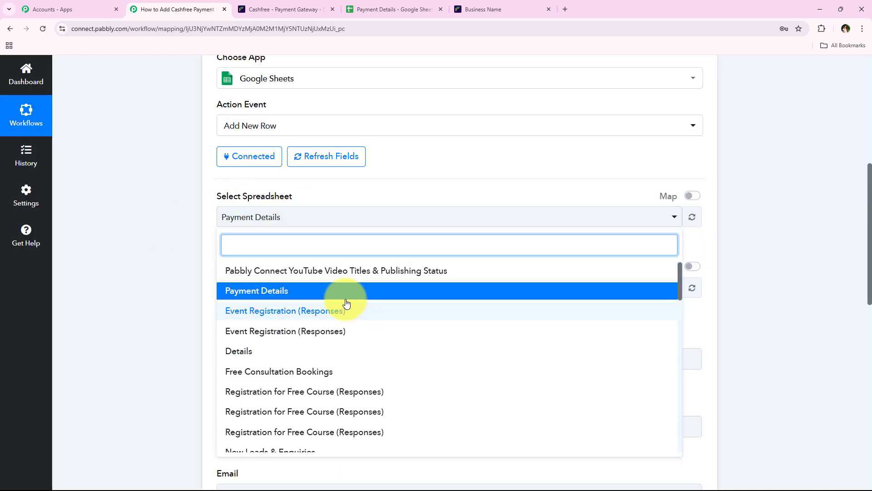
Step: Choose Sheet1 of Payment Details as the target sheet
click(172, 260)
scroll(278, 337, down, 2)
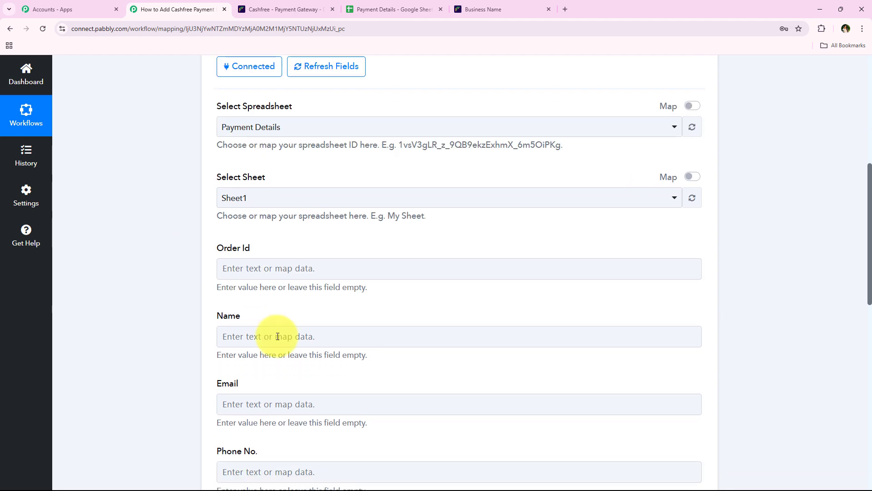
click(272, 197)
click(268, 244)
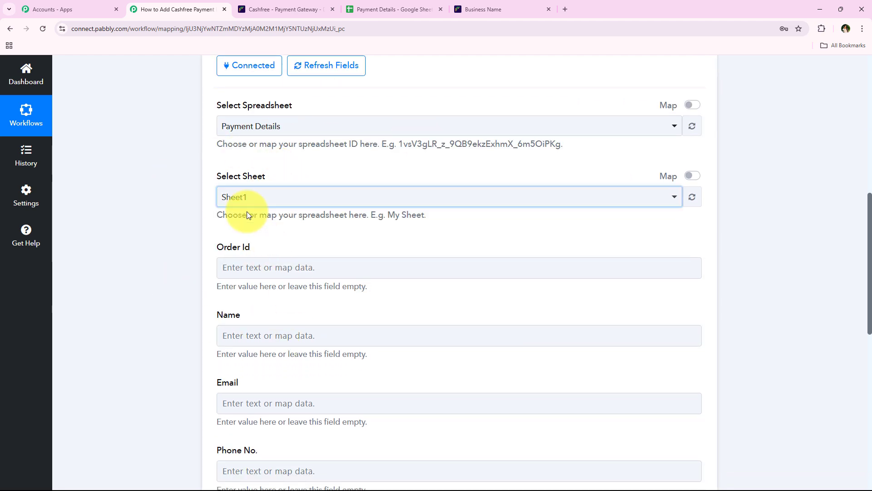
click(391, 9)
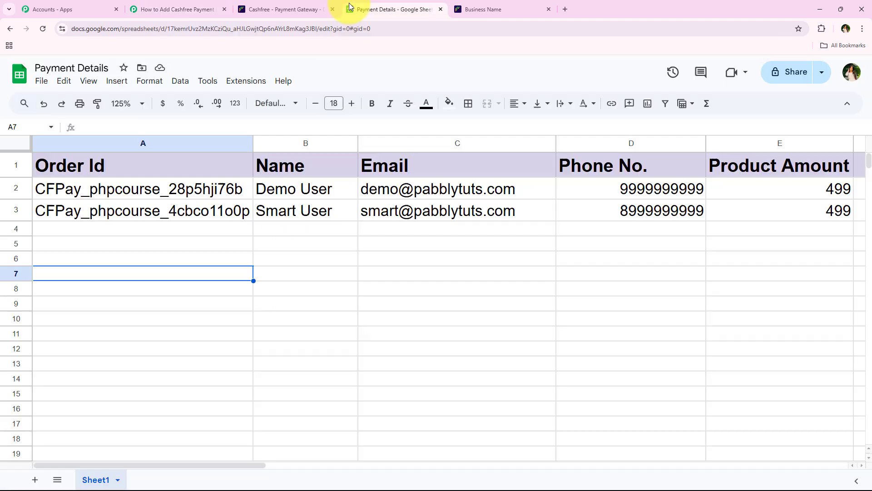
click(186, 9)
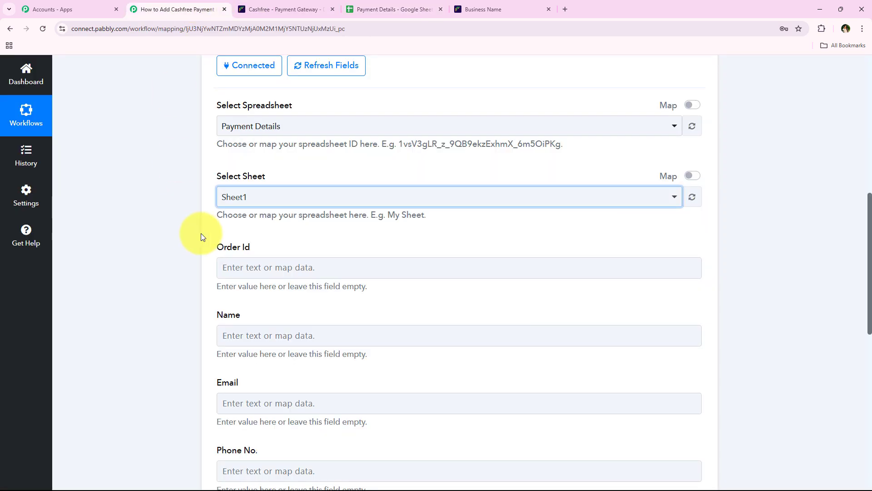
scroll(203, 273, down, 4)
scroll(194, 279, up, 1)
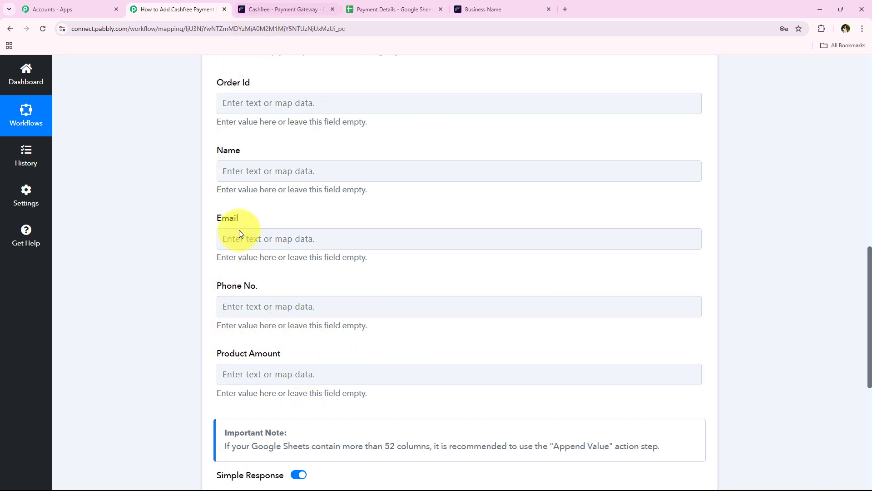
Step: Compare the sheet's Order Id to Product Amount headers with the form's column fields
click(369, 8)
drag(114, 168, 861, 150)
click(85, 394)
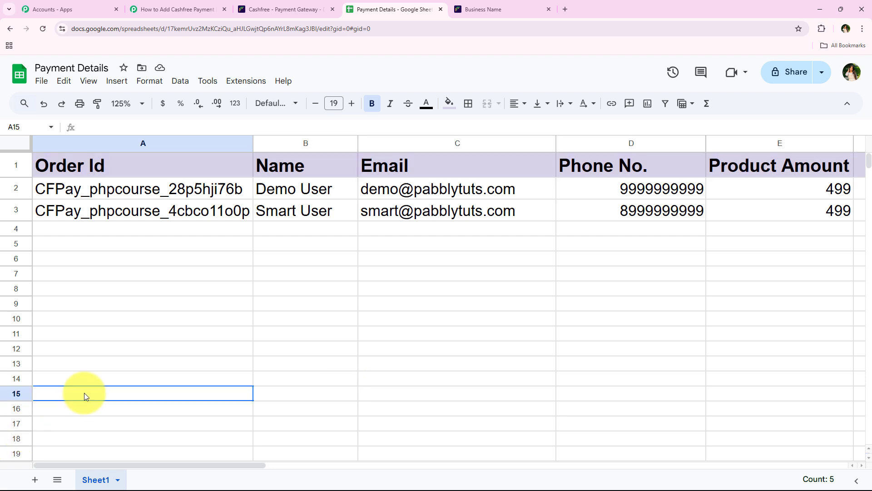
click(182, 9)
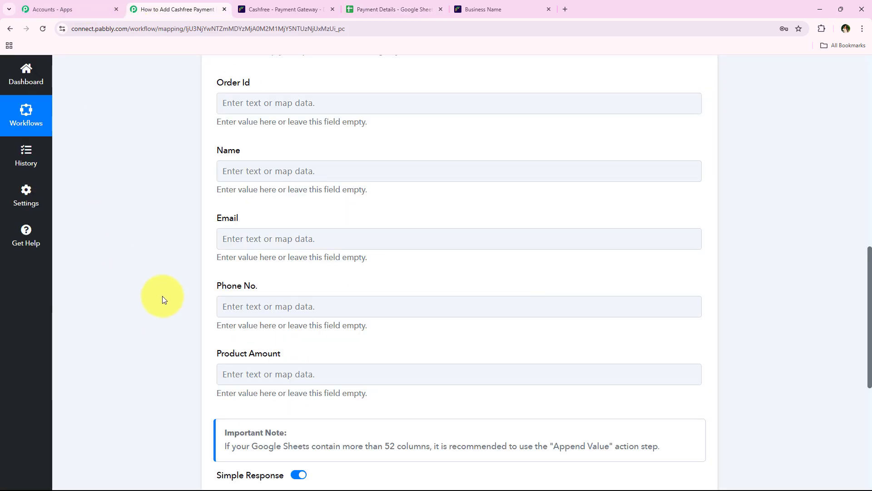
scroll(163, 250, up, 3)
scroll(165, 201, up, 10)
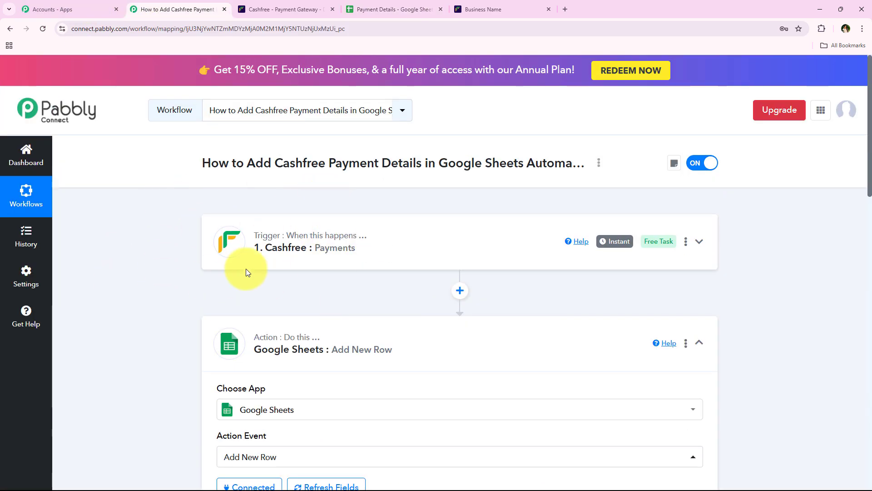
scroll(175, 253, down, 5)
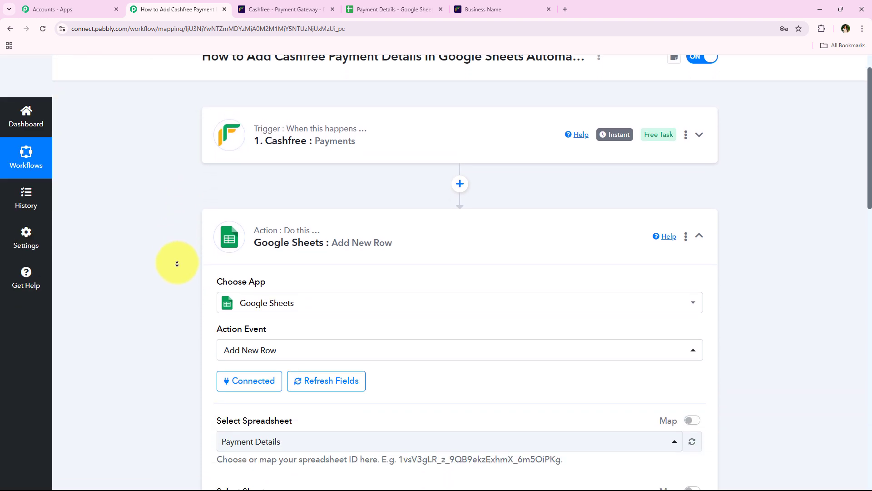
scroll(177, 263, down, 7)
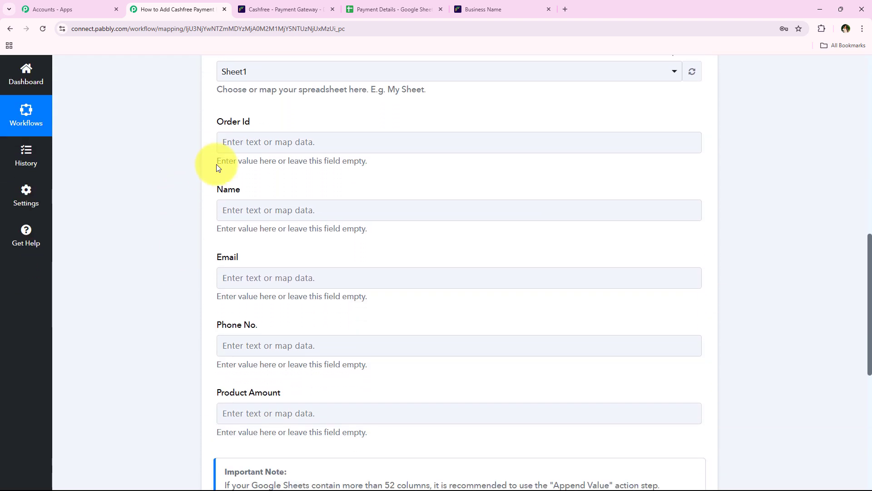
Step: Insert Cashfree's Data Order Order Id into the Order Id field
click(249, 150)
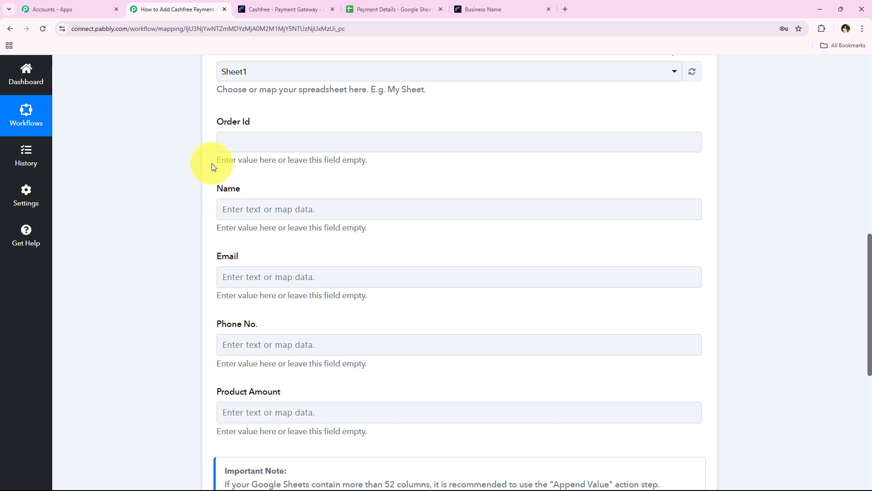
click(162, 210)
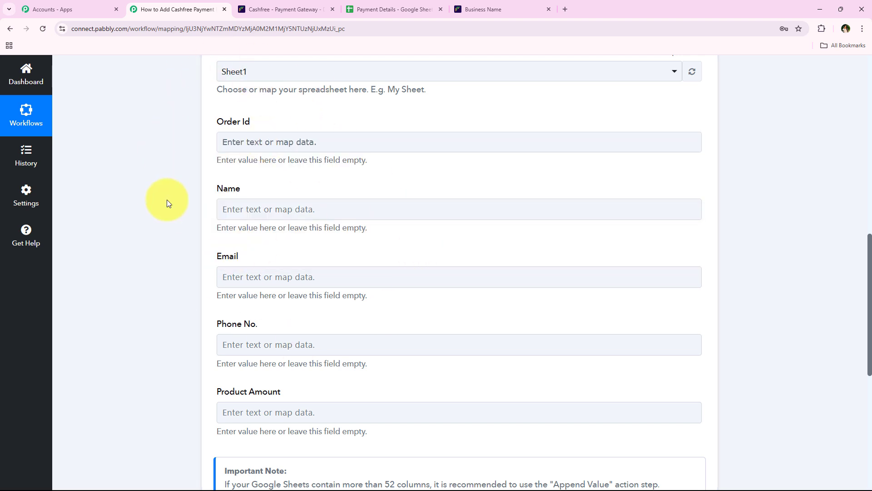
click(262, 145)
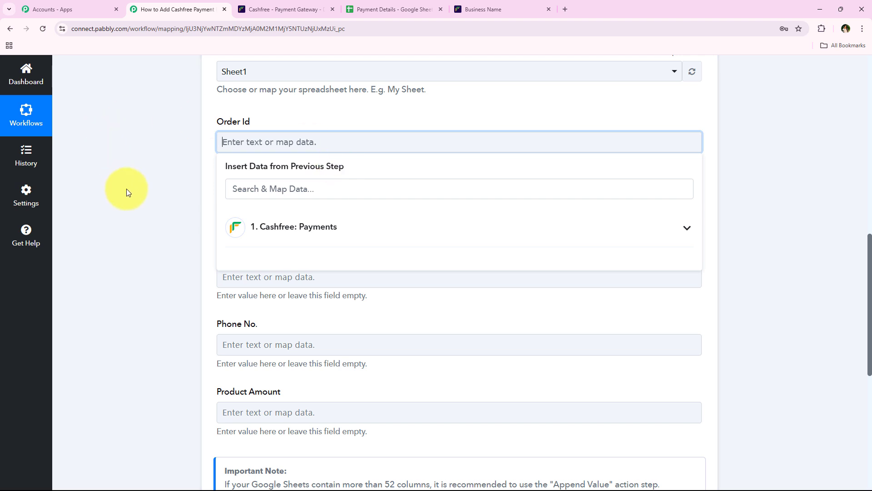
click(345, 255)
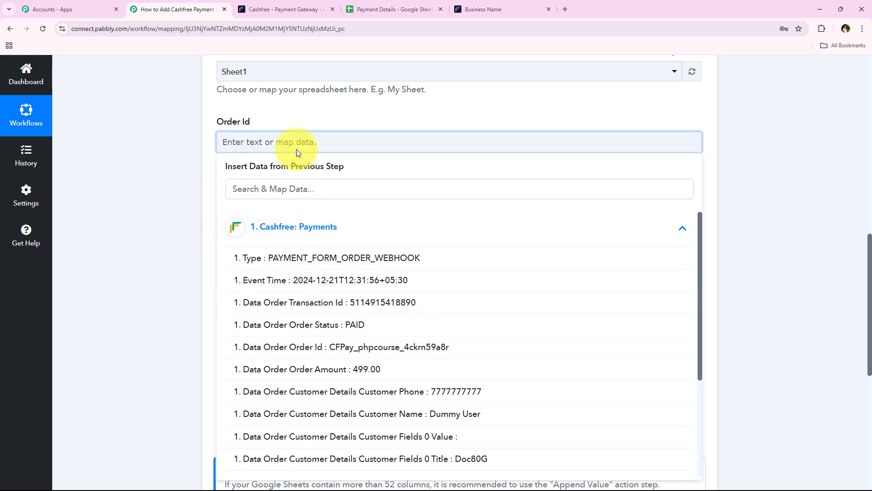
click(193, 253)
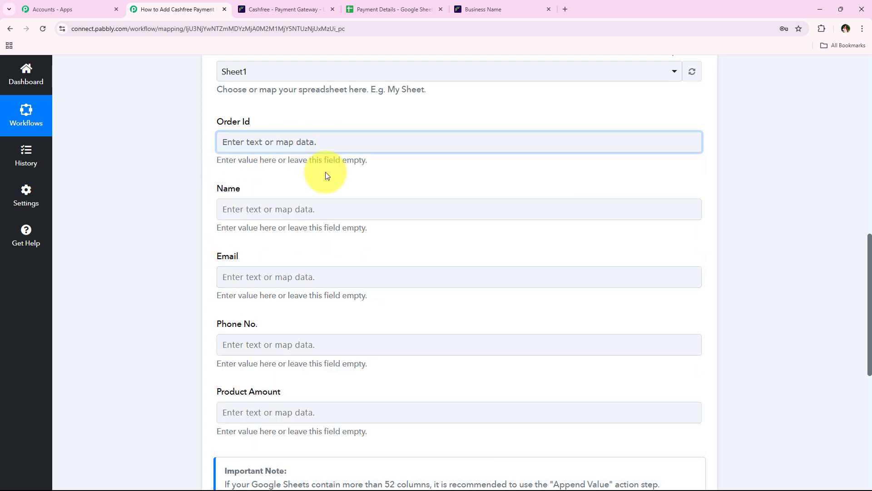
click(309, 143)
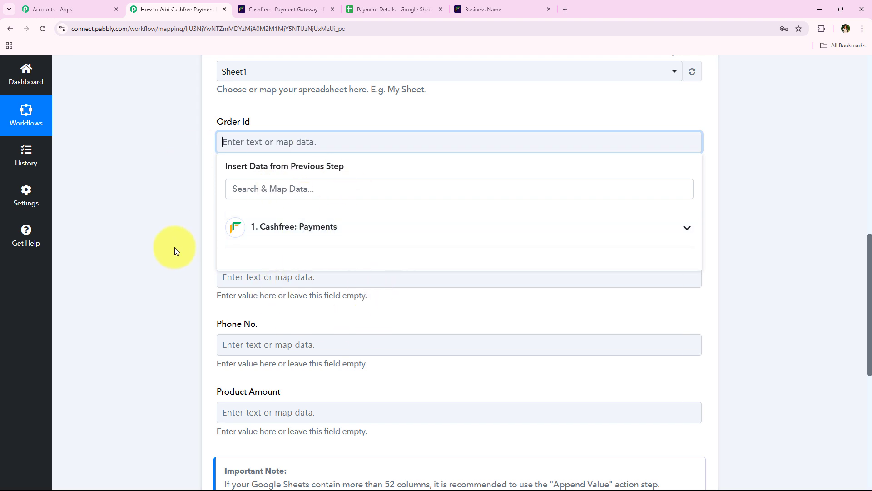
click(337, 227)
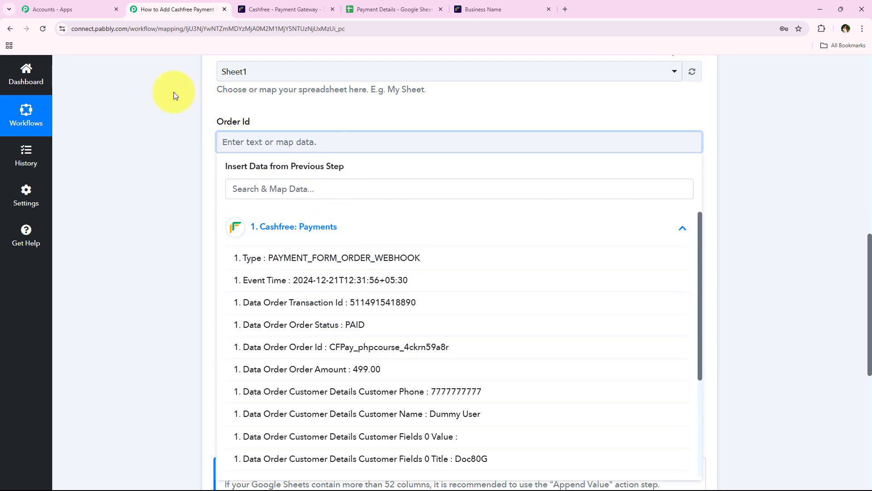
click(247, 137)
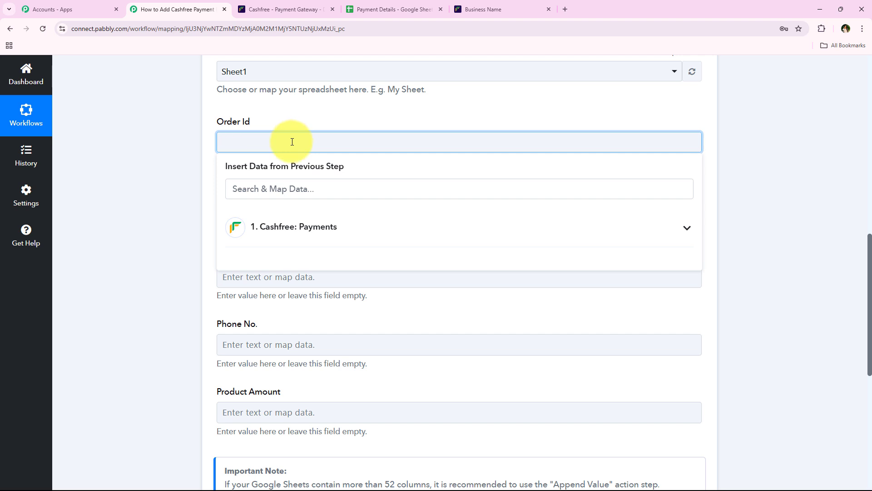
click(335, 235)
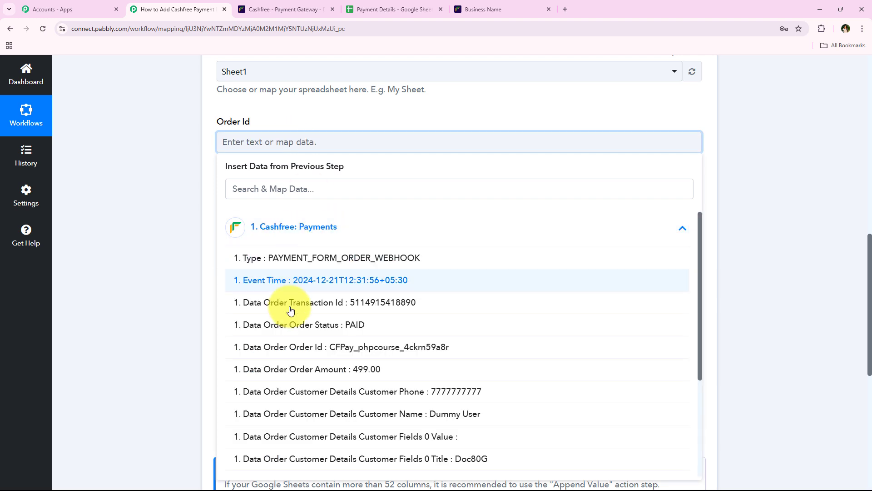
click(449, 349)
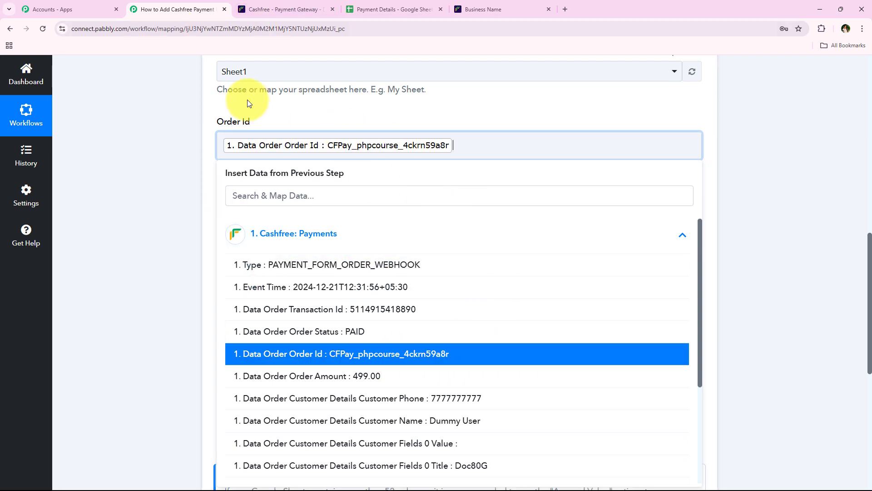
click(160, 160)
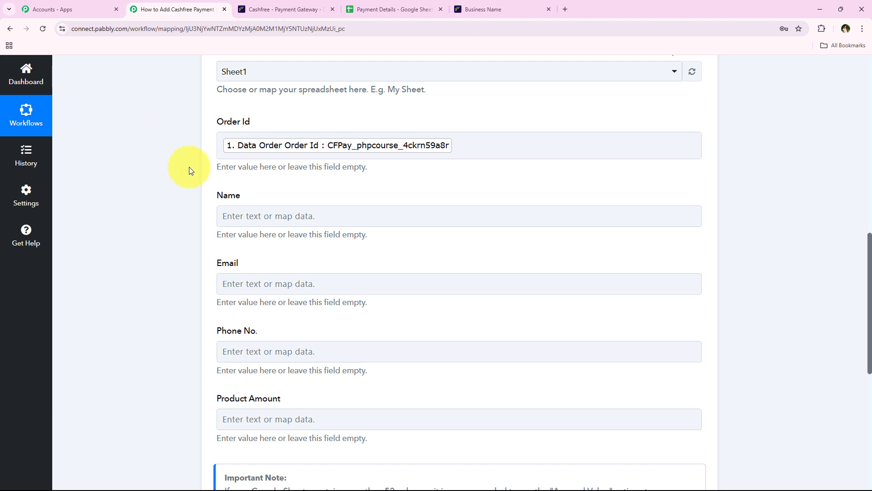
scroll(200, 179, down, 1)
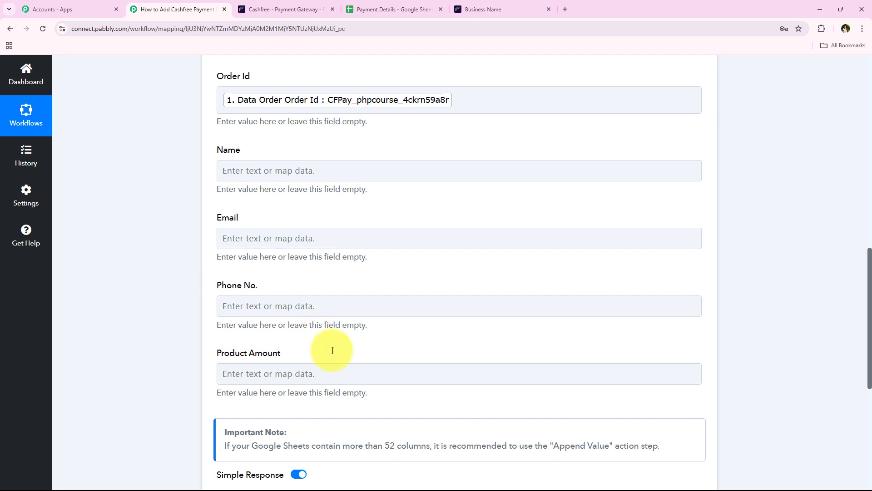
Step: Map Cashfree's Customer Name into the Name field
click(254, 177)
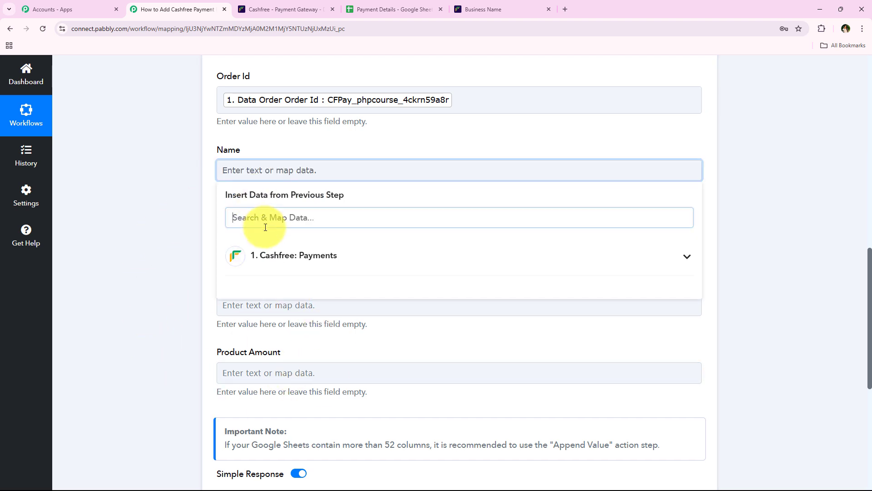
click(265, 227)
text(na)
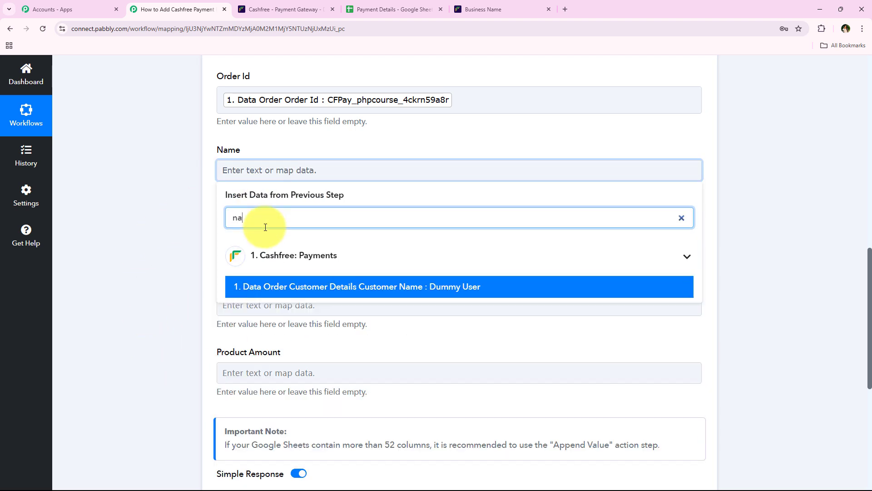
click(517, 286)
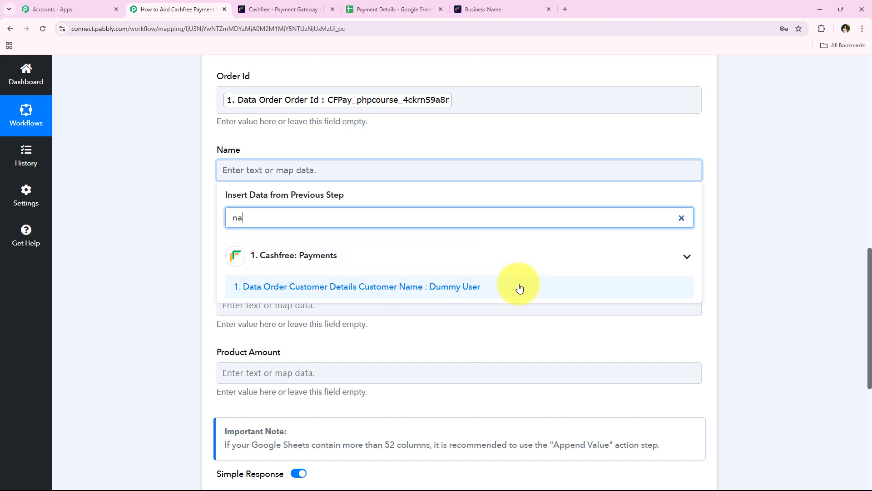
click(519, 288)
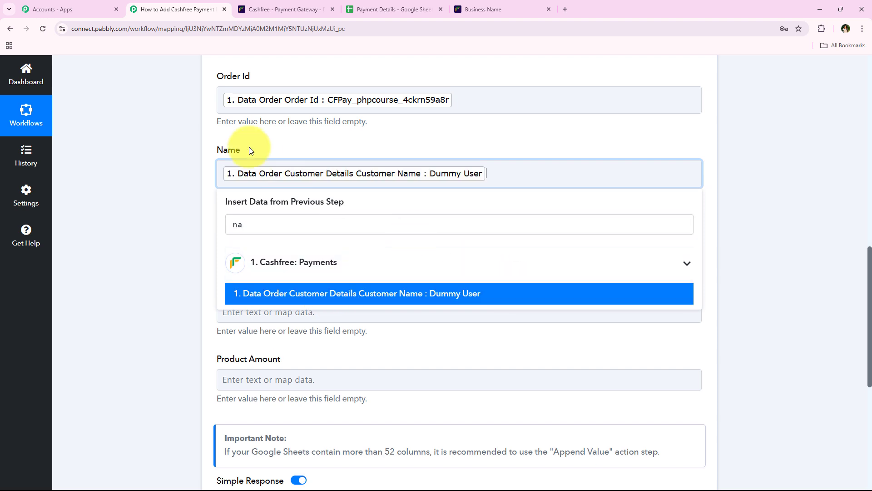
click(200, 152)
Step: Map the Customer Email value into the Email field
click(254, 245)
scroll(234, 244, up, 2)
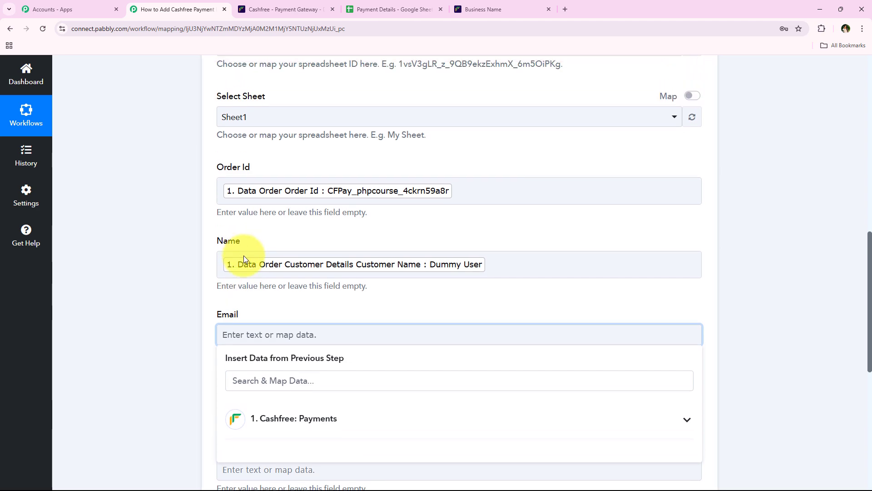
scroll(243, 258, down, 3)
click(300, 248)
text(ema)
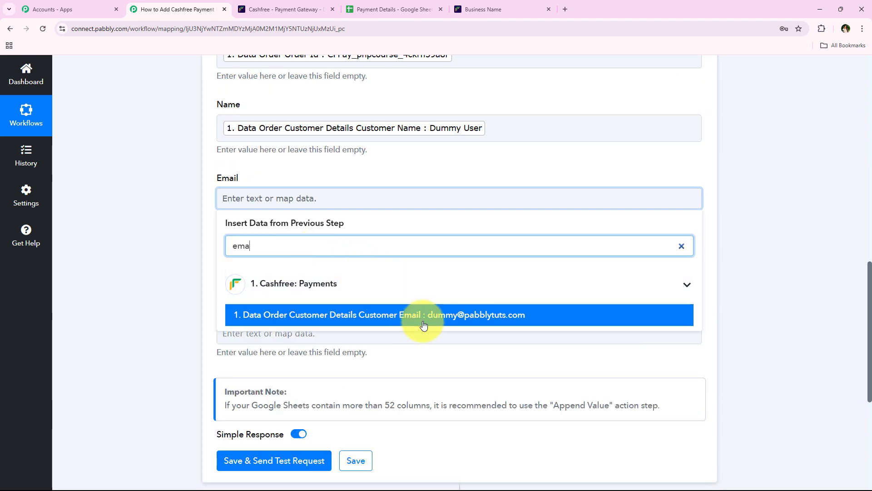
click(530, 324)
Step: Map the Customer Phone value into the Phone No. field
click(157, 171)
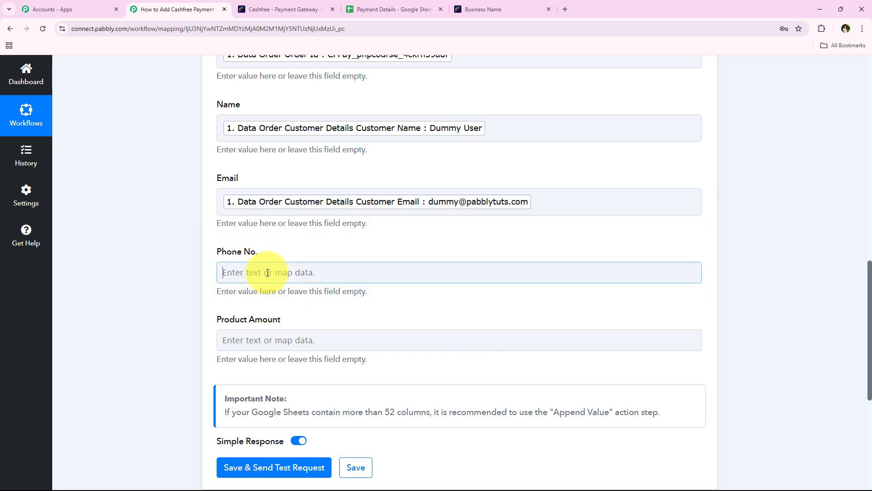
click(253, 268)
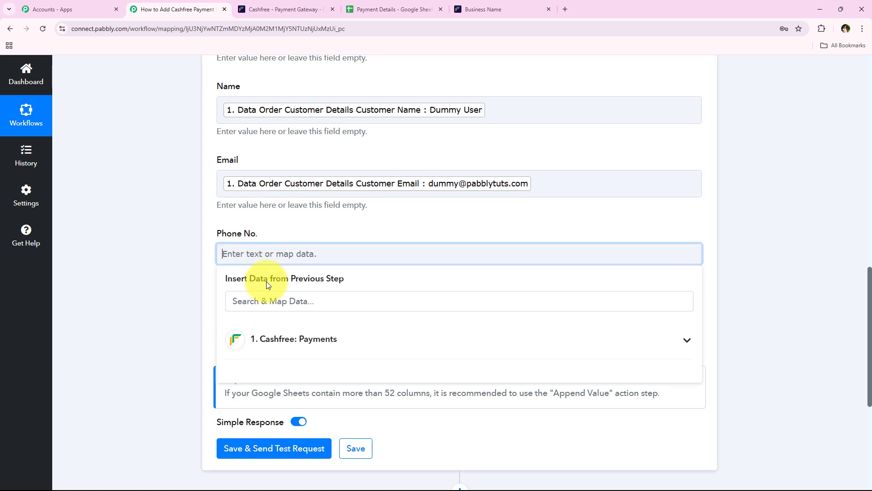
click(270, 294)
text(ph)
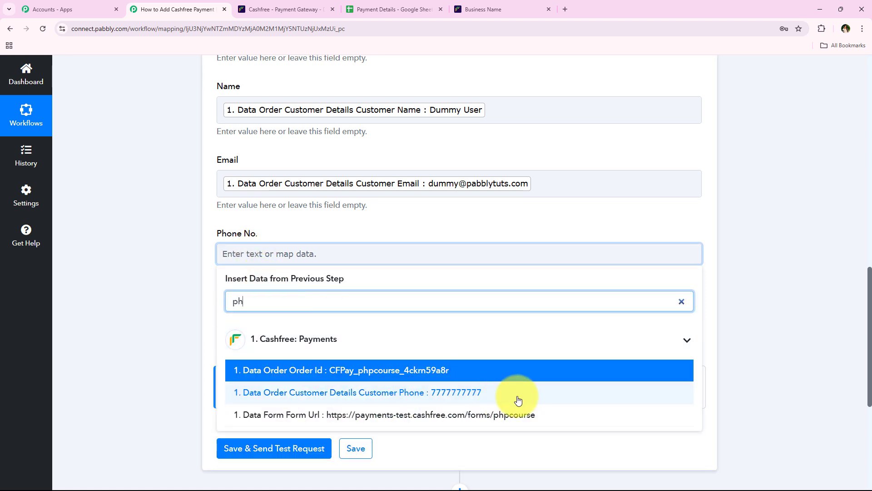
click(593, 399)
click(160, 212)
middle_click(160, 220)
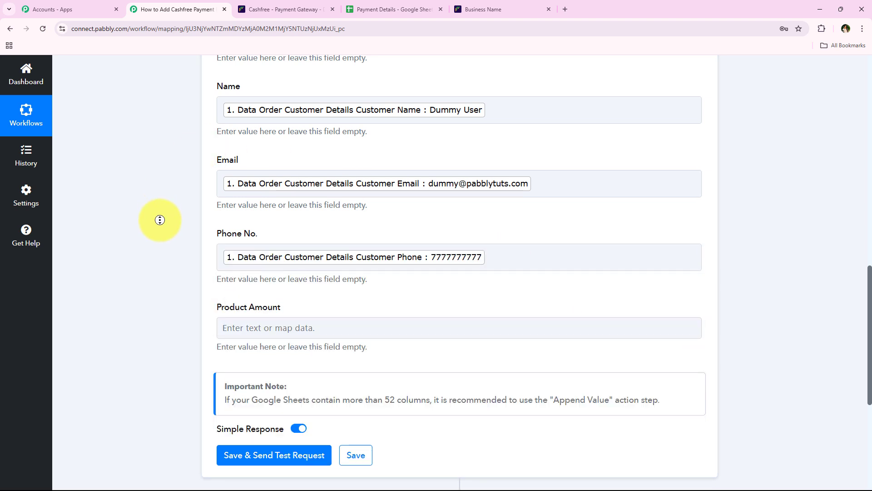
scroll(160, 220, down, 4)
middle_click(165, 243)
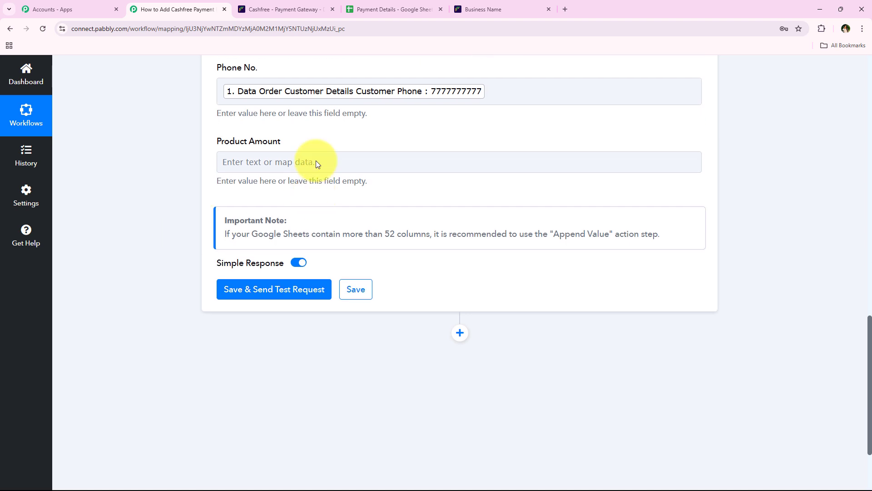
Step: Map the 499 Amount Details value into the Product Amount field
click(316, 164)
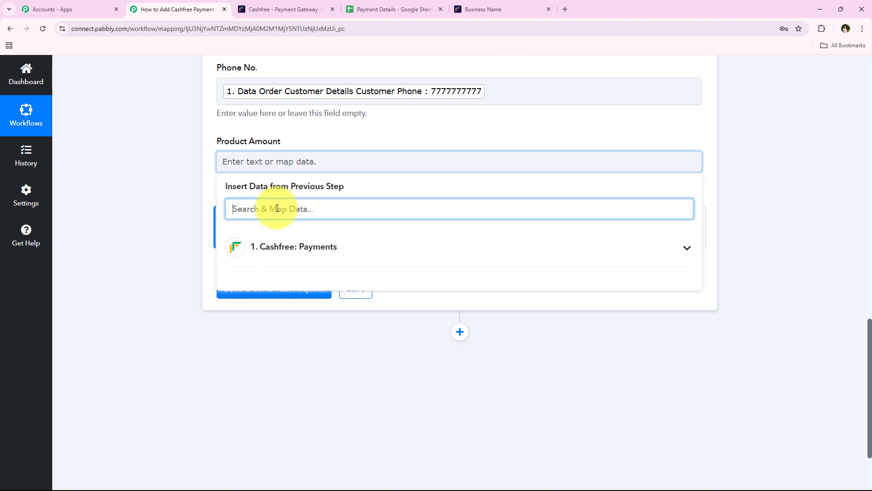
text(499)
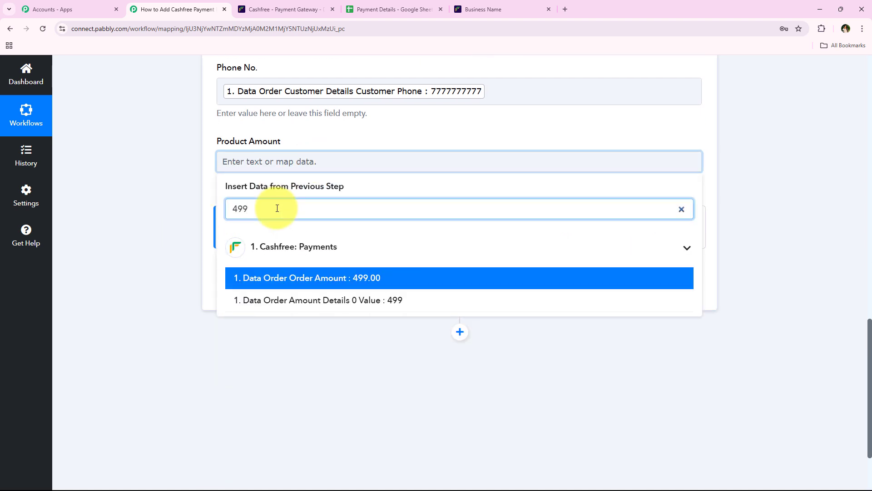
click(318, 304)
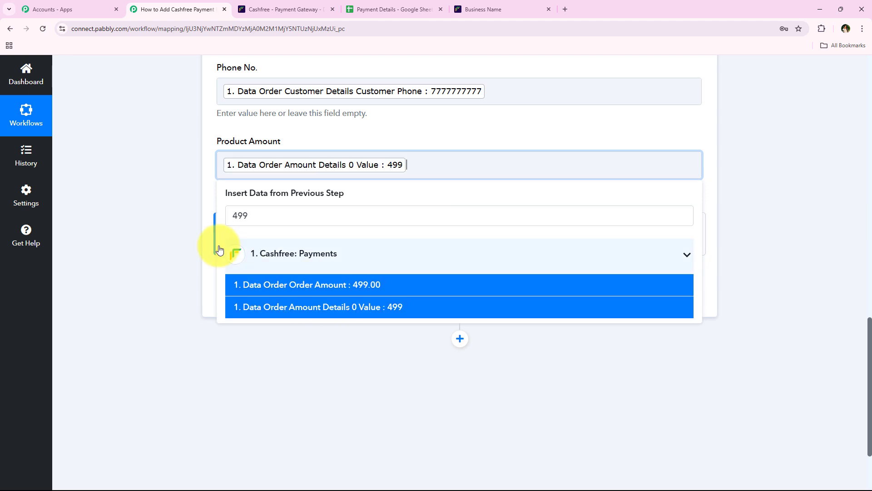
click(160, 217)
scroll(155, 173, up, 5)
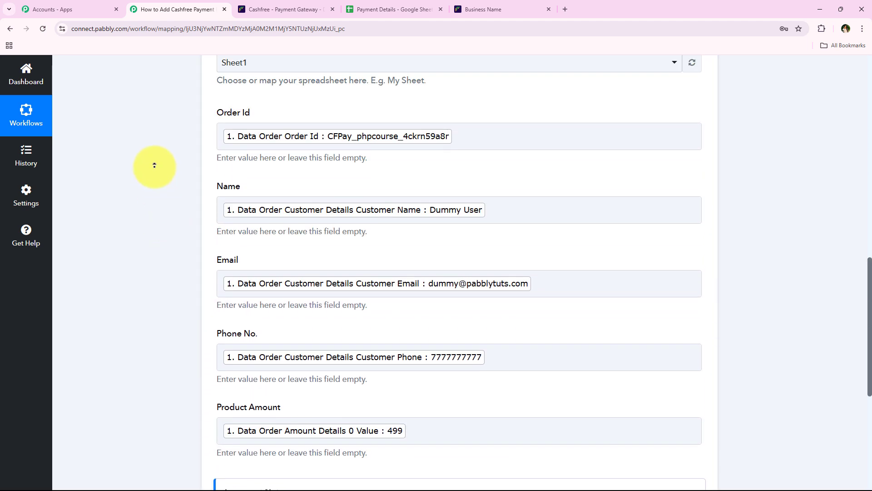
scroll(150, 195, down, 8)
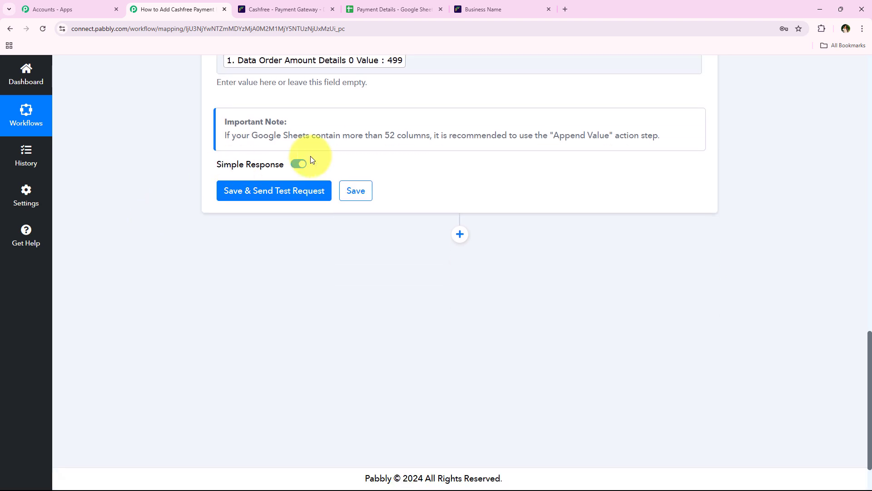
Step: Save and test the step, confirming one row written to Sheet1!A4:E4, then collapse it
click(302, 191)
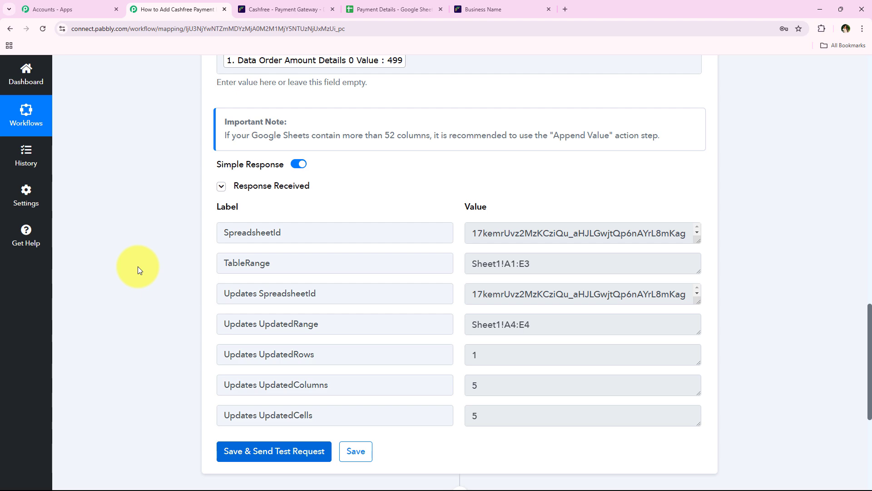
middle_click(138, 266)
scroll(148, 186, up, 10)
scroll(149, 186, up, 8)
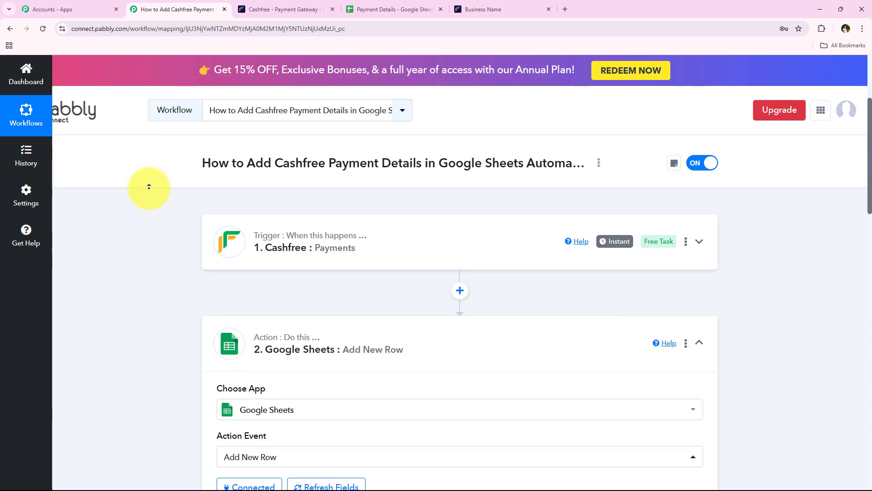
click(347, 359)
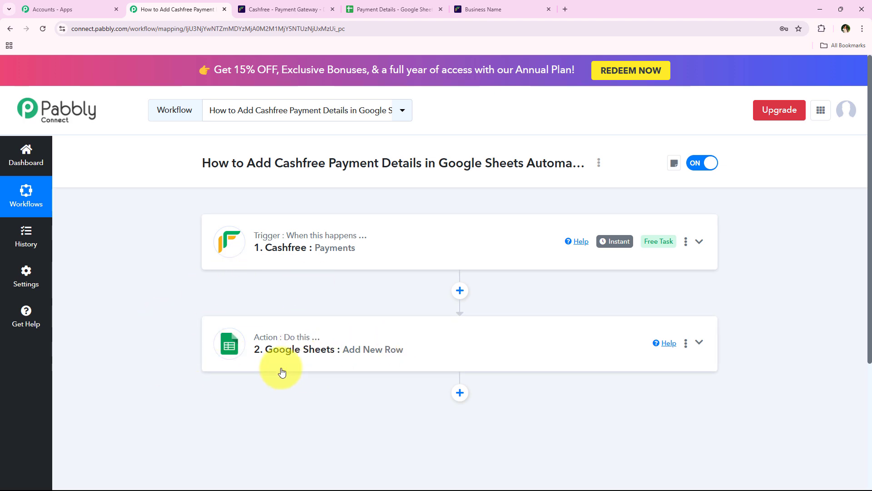
click(393, 6)
click(146, 231)
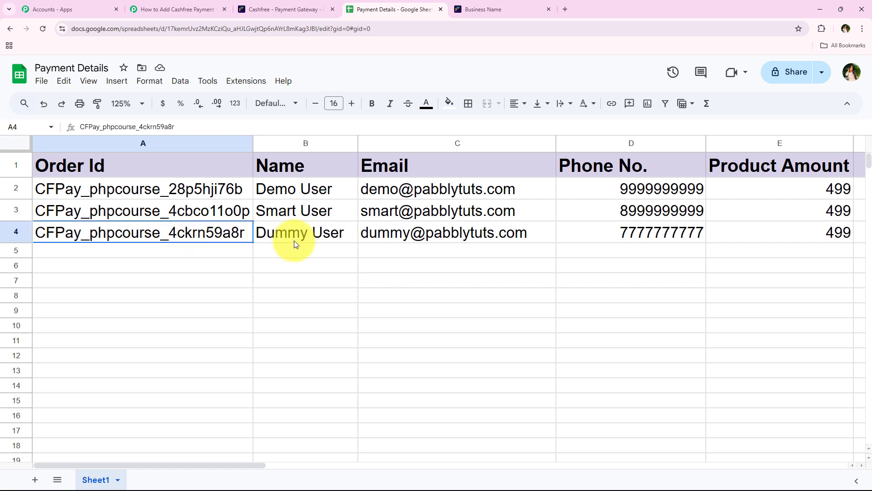
drag(293, 241, 783, 230)
click(321, 340)
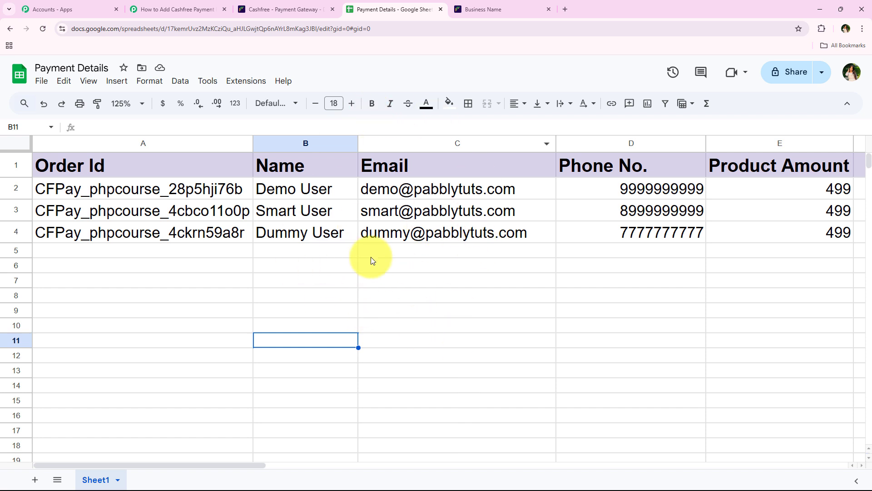
click(356, 233)
click(370, 233)
click(668, 234)
click(810, 233)
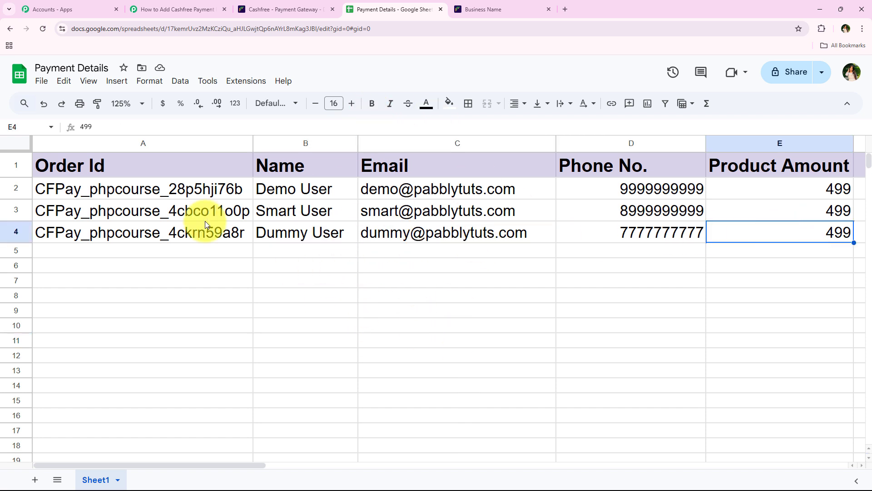
click(185, 233)
click(159, 5)
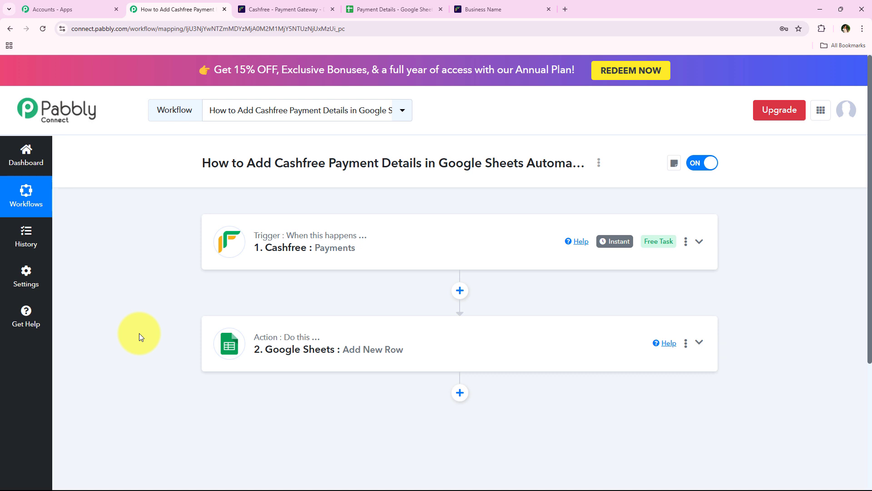